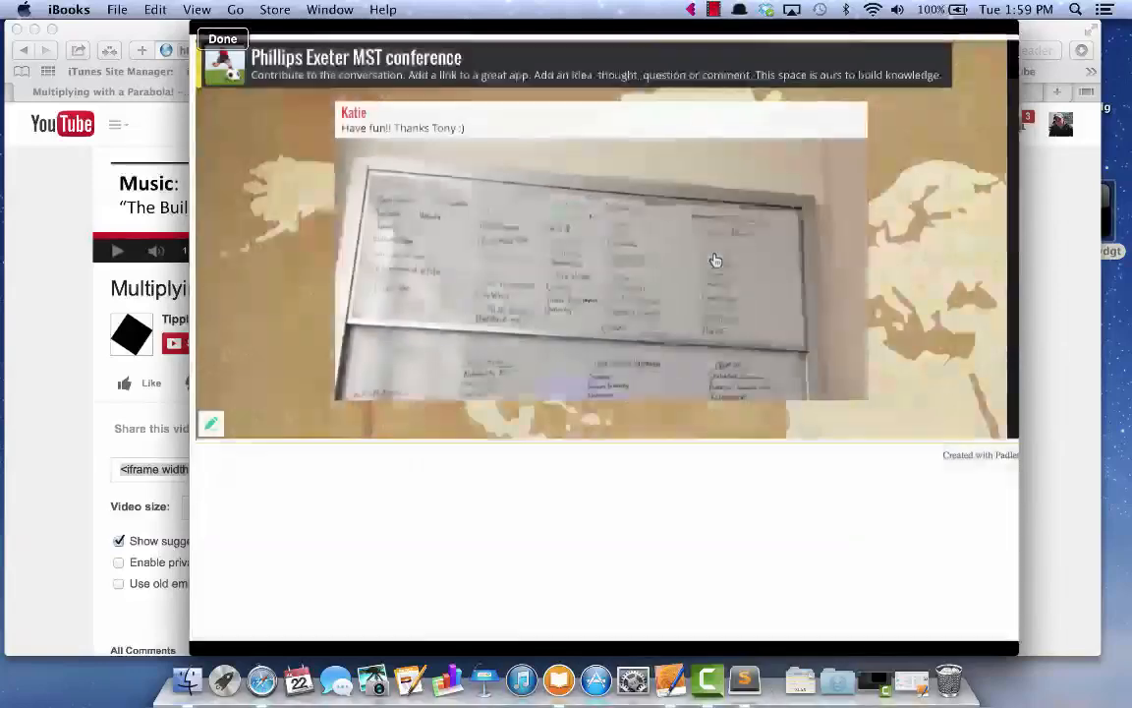
Scroll through the expanded Padlet wall, then close it back to the page
{"action": "scroll", "coordinate": [616, 243], "scroll_direction": "down", "scroll_amount": 1}
{"action": "scroll", "coordinate": [615, 244], "scroll_direction": "down", "scroll_amount": 10}
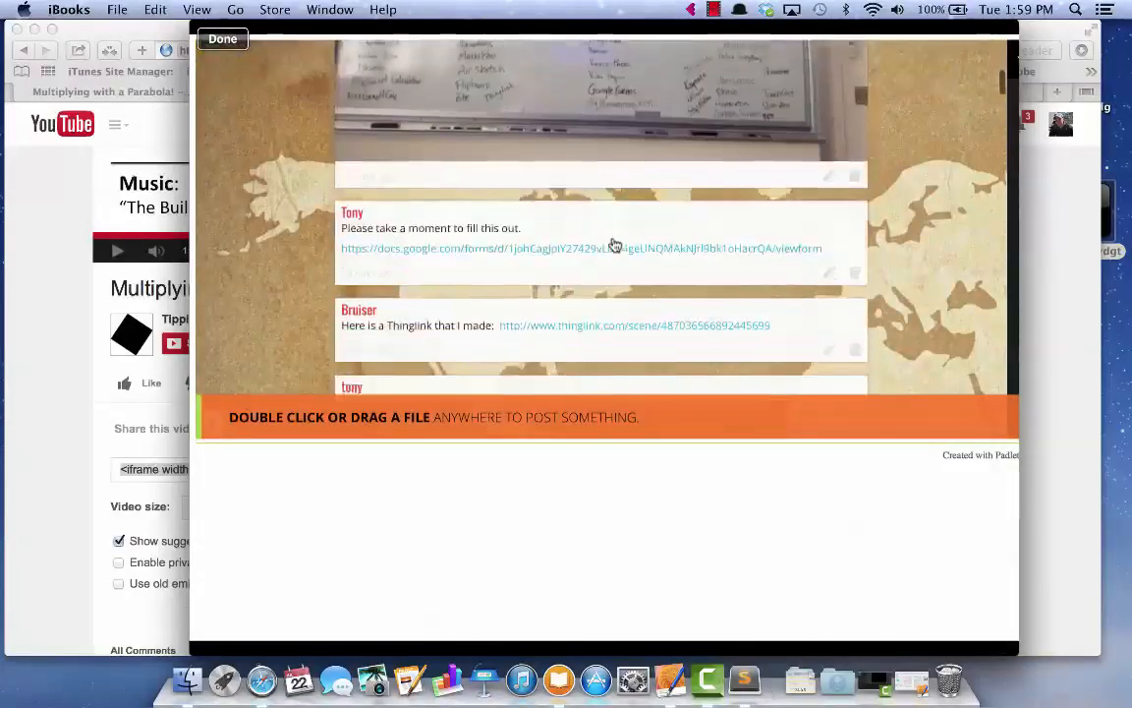
{"action": "scroll", "coordinate": [615, 244], "scroll_direction": "down", "scroll_amount": 5}
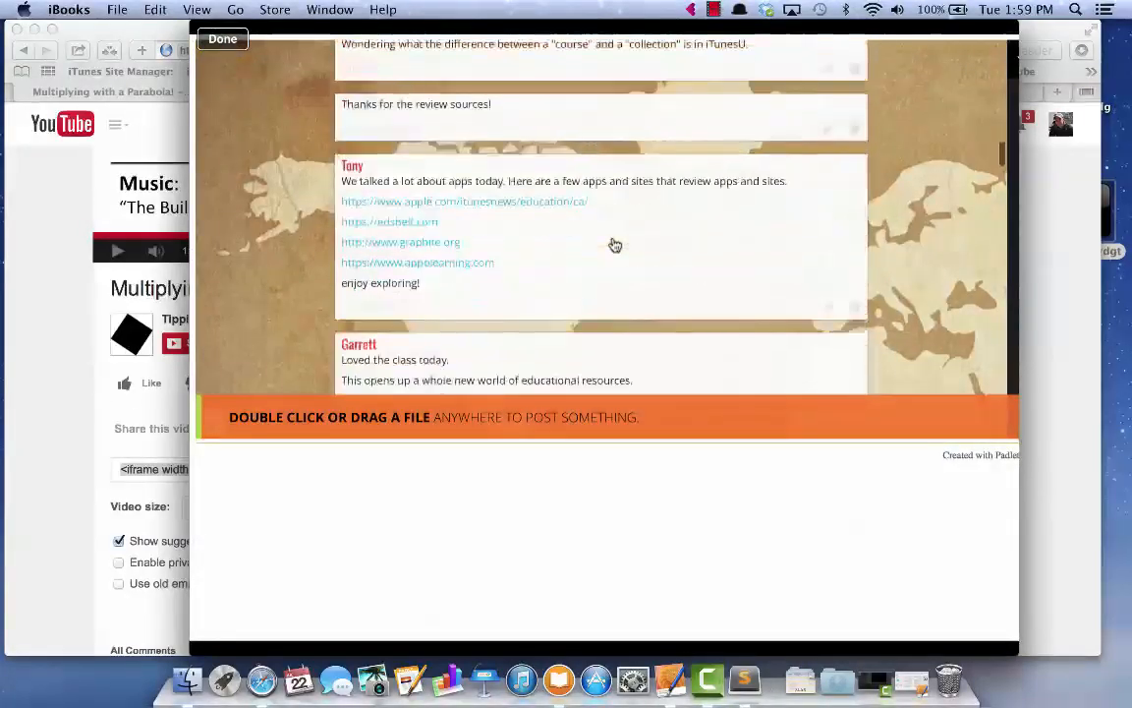
{"action": "left_click", "coordinate": [224, 40]}
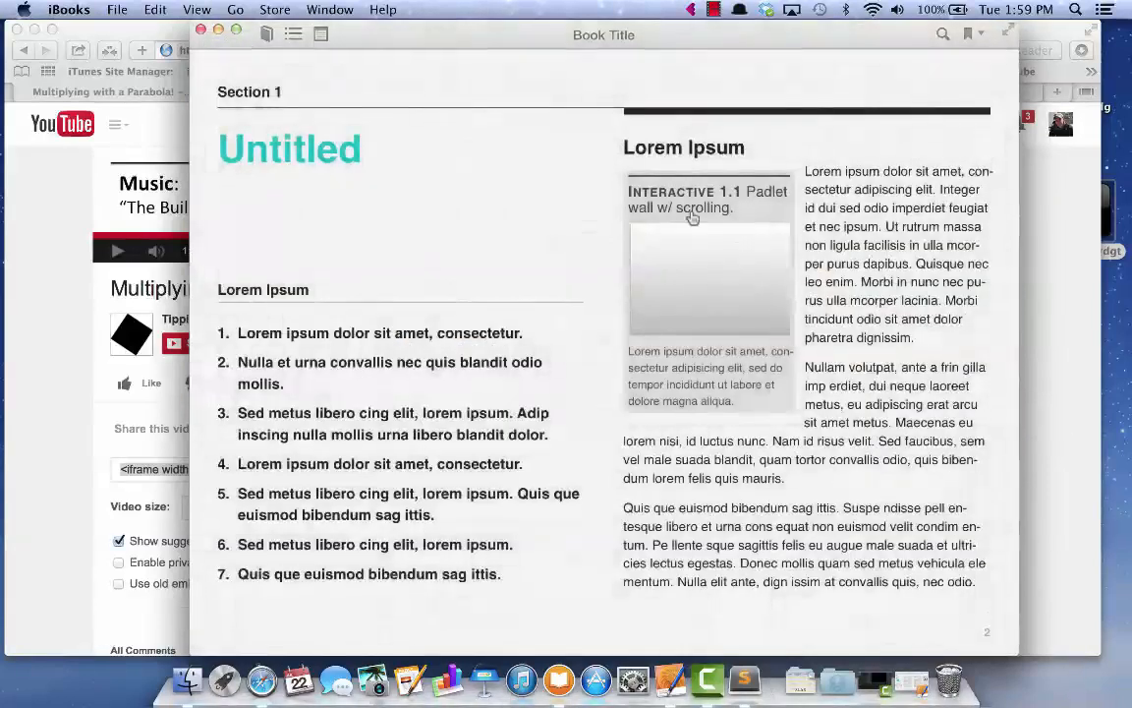
Expand the Interactive 1.2 Google form widget, scroll through it, and close it
{"action": "scroll", "coordinate": [692, 219], "scroll_direction": "right", "scroll_amount": 5}
{"action": "left_click", "coordinate": [317, 262]}
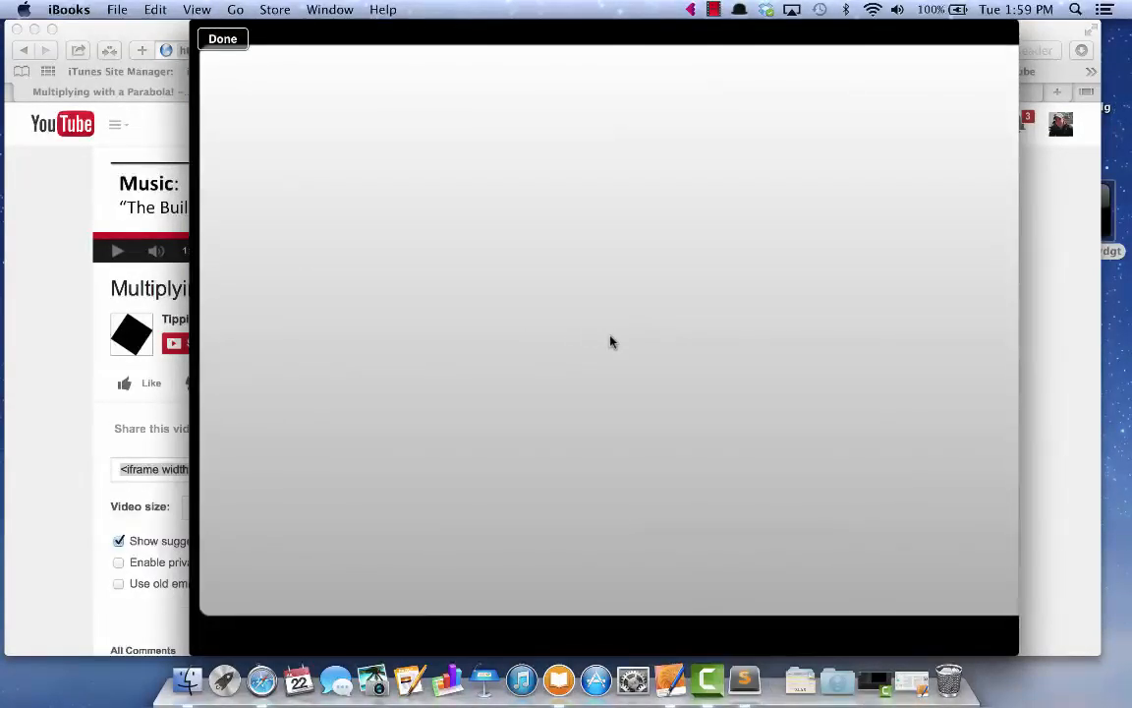
{"action": "scroll", "coordinate": [701, 421], "scroll_direction": "down", "scroll_amount": 10}
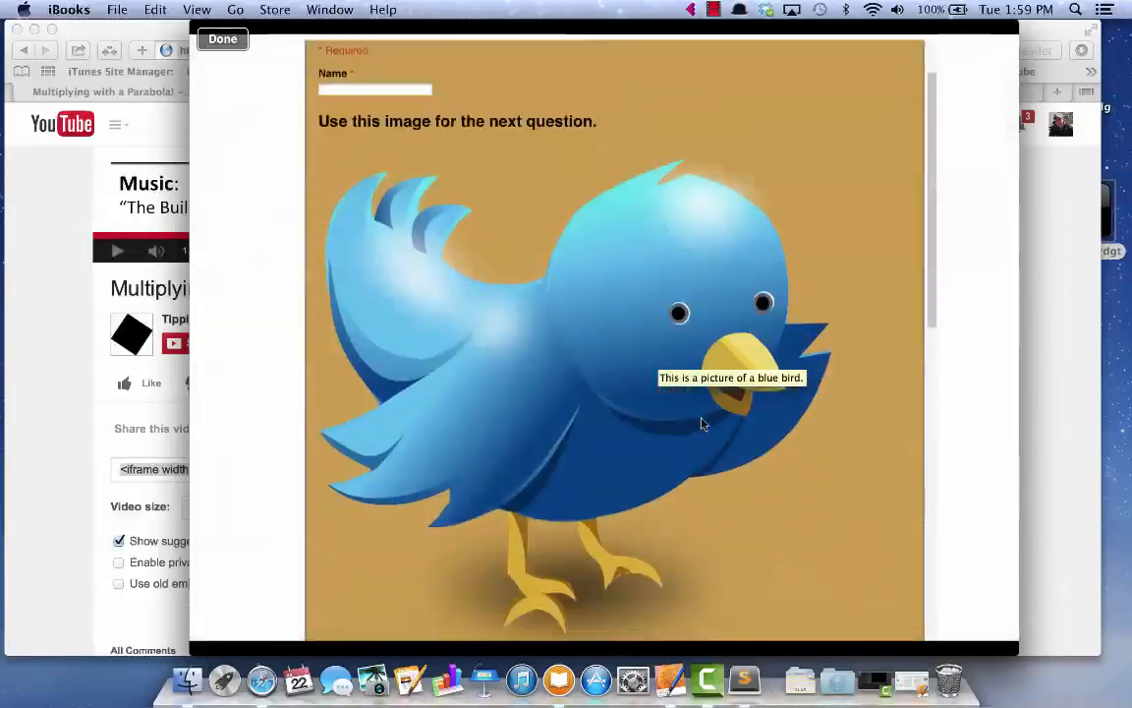
{"action": "scroll", "coordinate": [702, 422], "scroll_direction": "up", "scroll_amount": 10}
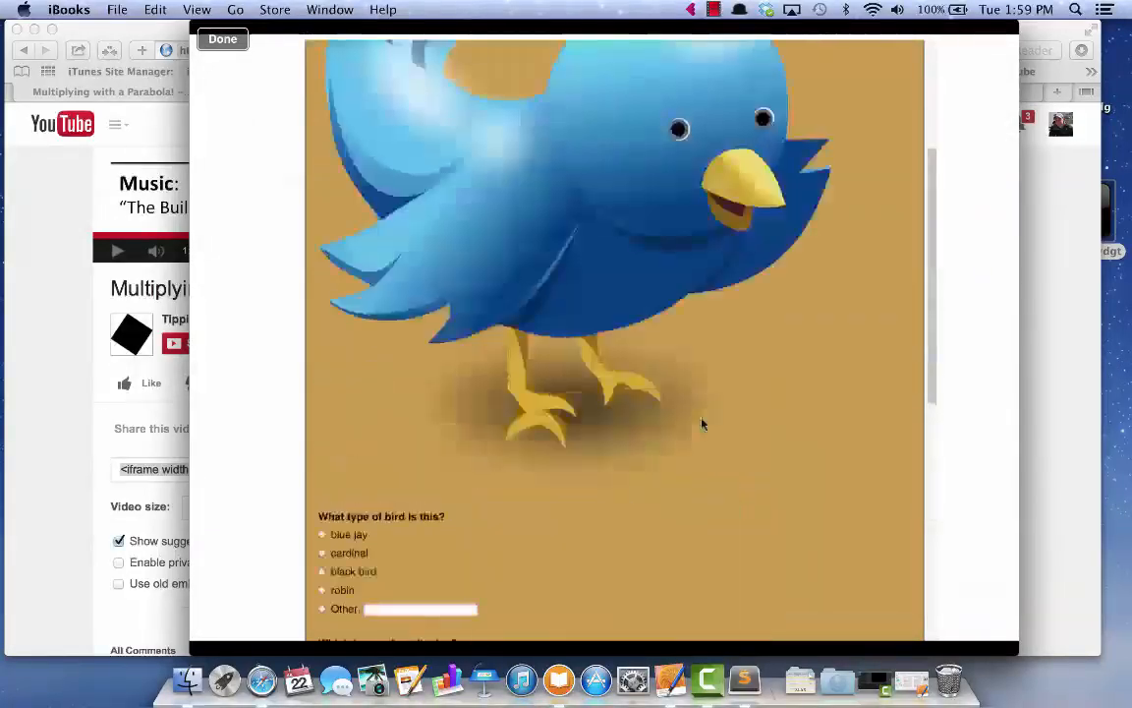
{"action": "left_click", "coordinate": [232, 41]}
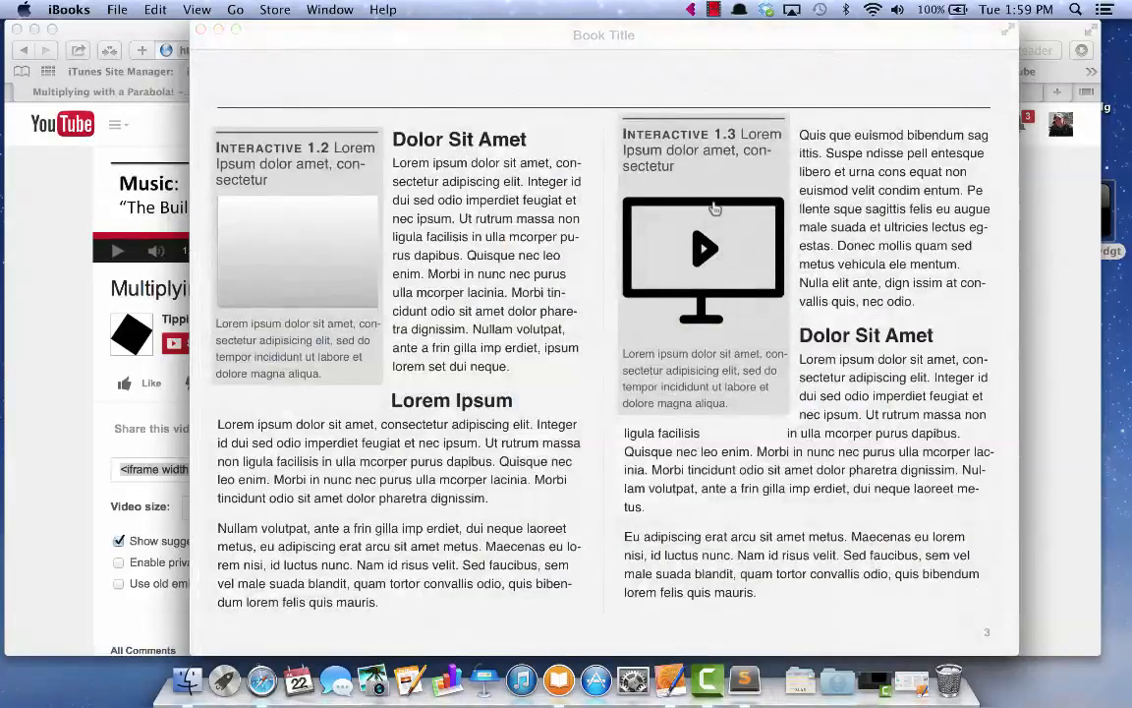
Preview the Interactive 1.3 video widget, then close the book and the iBooks library window
{"action": "left_click", "coordinate": [713, 210]}
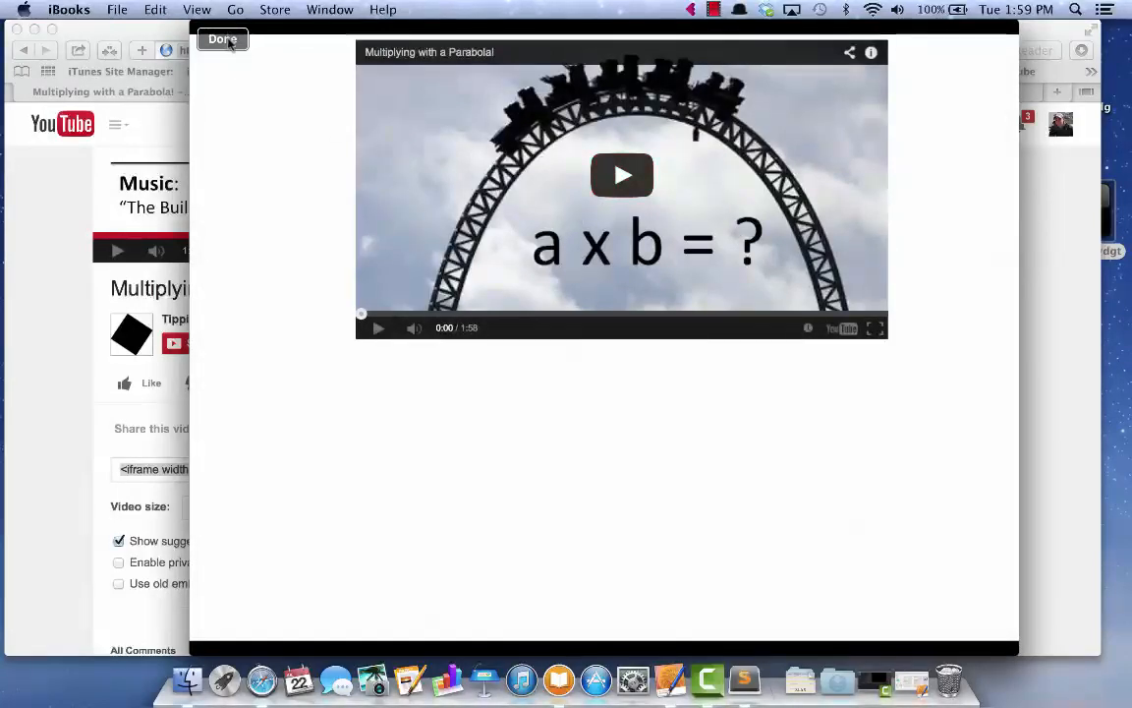
{"action": "left_click", "coordinate": [224, 40]}
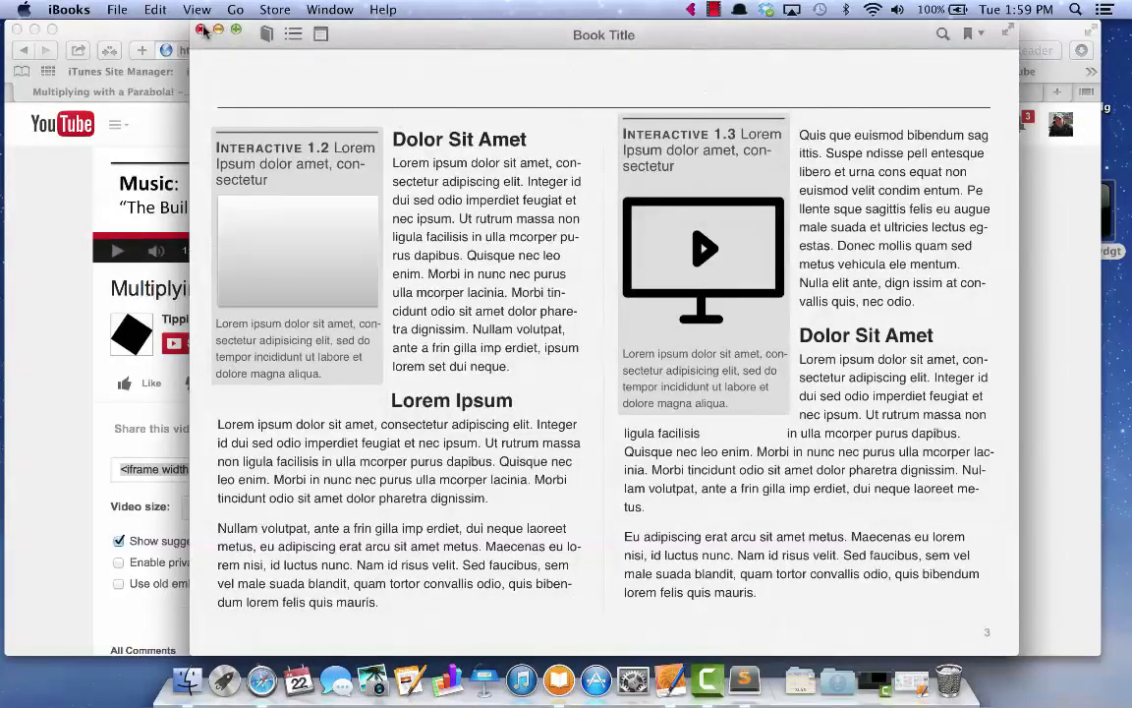
{"action": "left_click", "coordinate": [200, 30]}
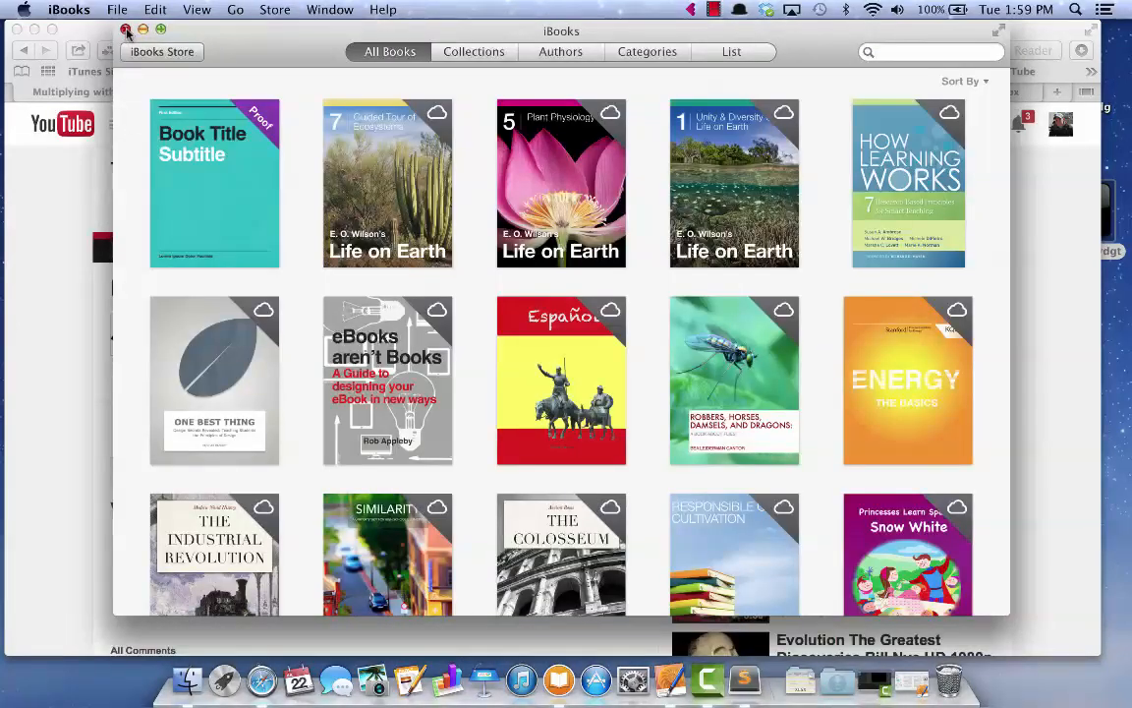
{"action": "left_click", "coordinate": [126, 31]}
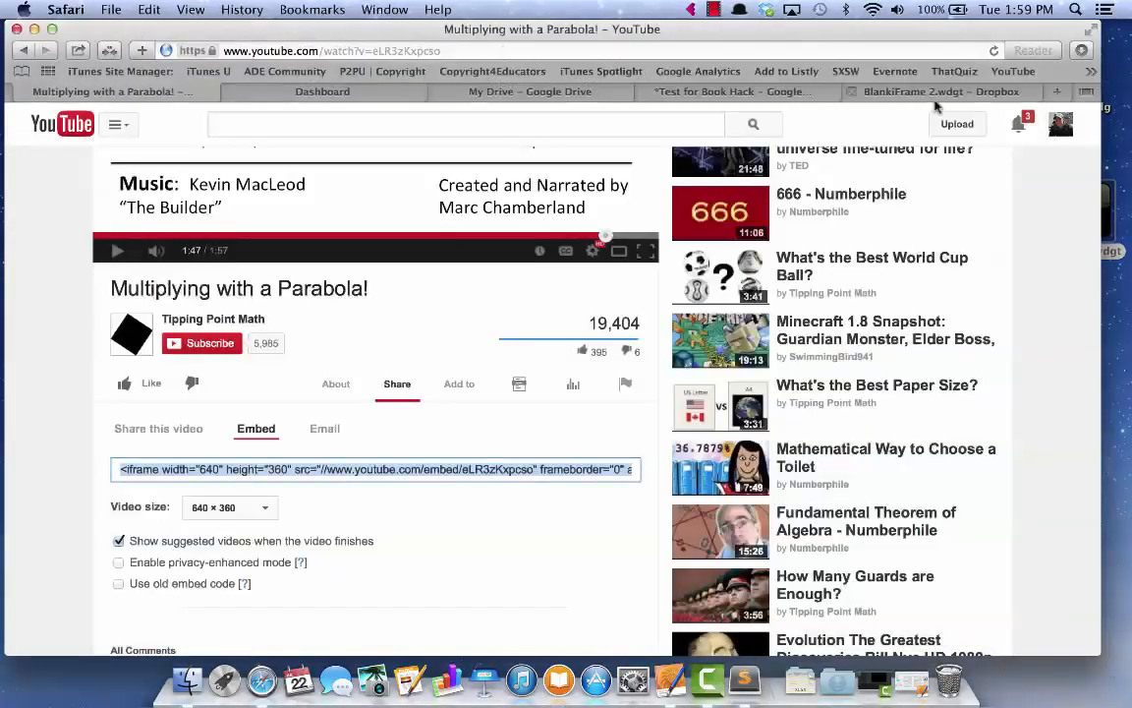
{"action": "left_click", "coordinate": [1058, 93]}
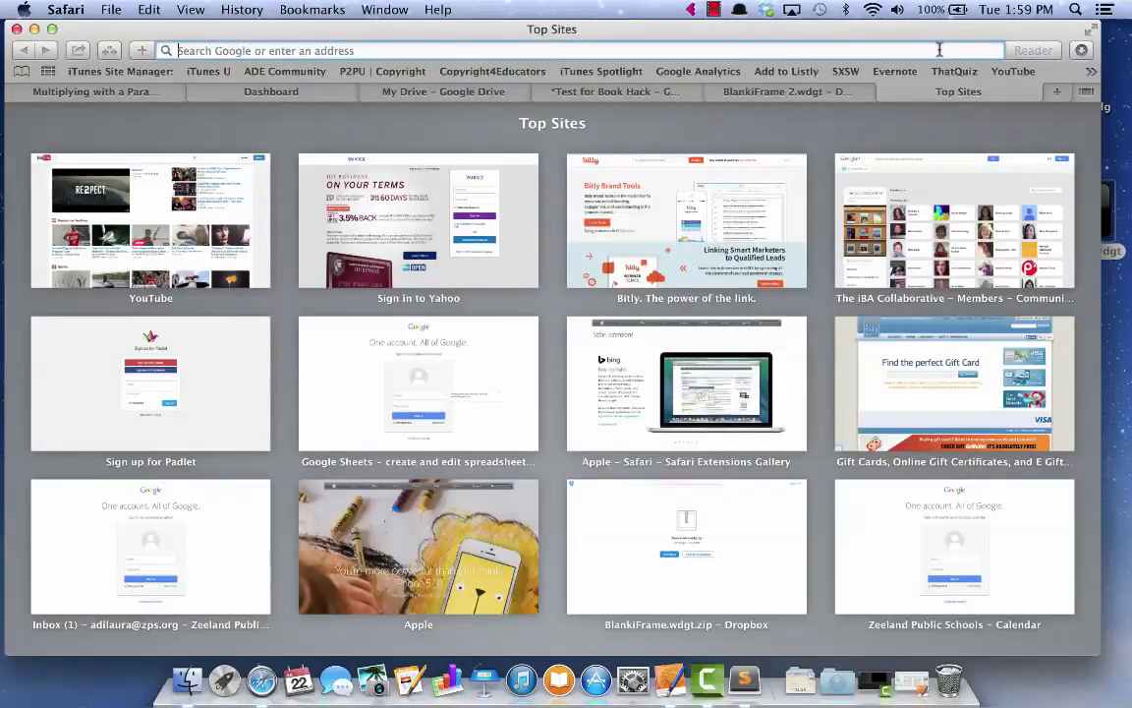
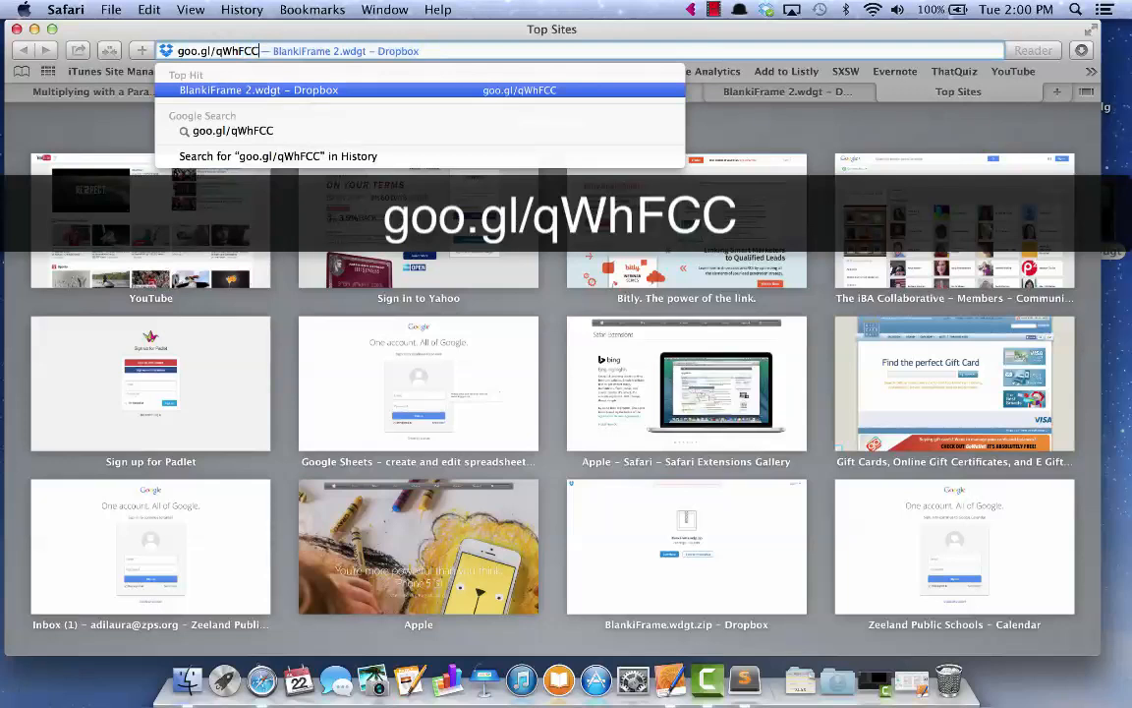
{"action": "key", "text": "Return"}
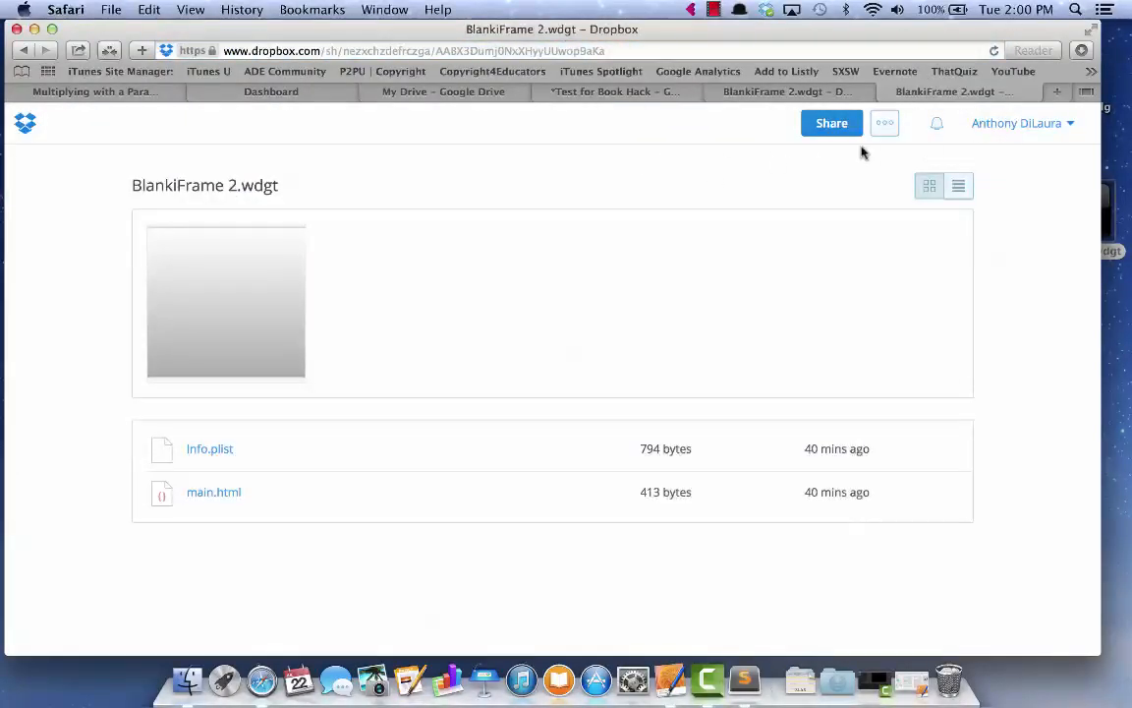
Download BlankiFrame 2.wdgt as a zip and place its BlankiFrame 2 folder on the desktop beside the other widgets
{"action": "left_click", "coordinate": [886, 137]}
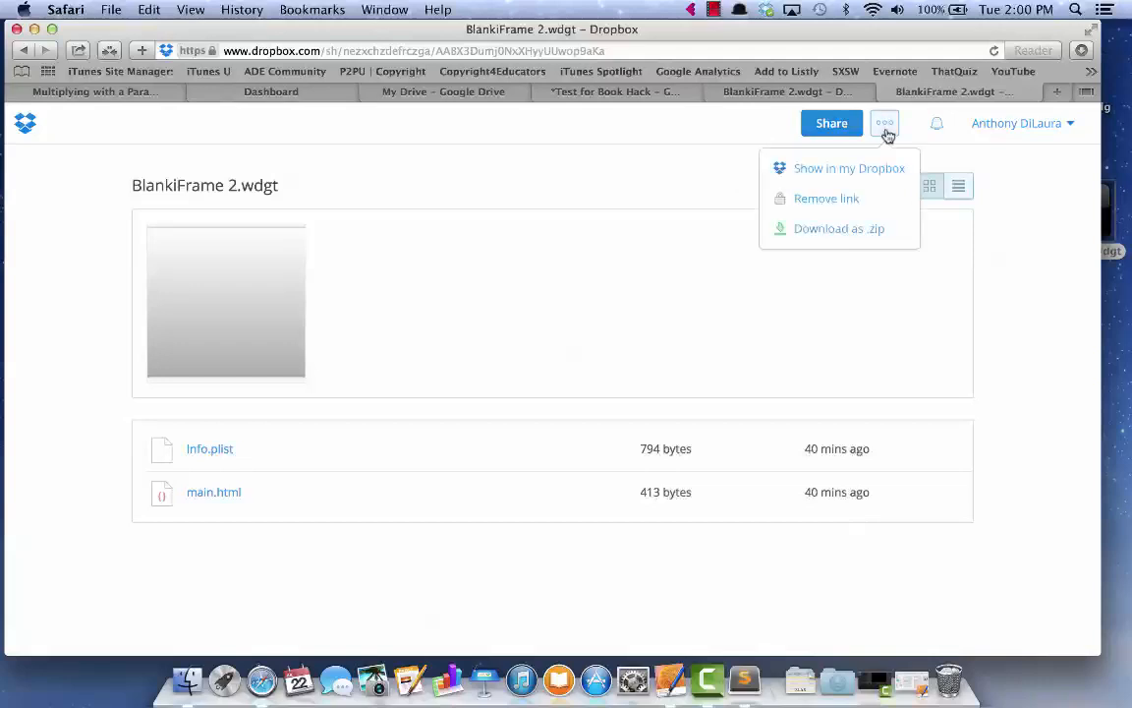
{"action": "left_click", "coordinate": [839, 231]}
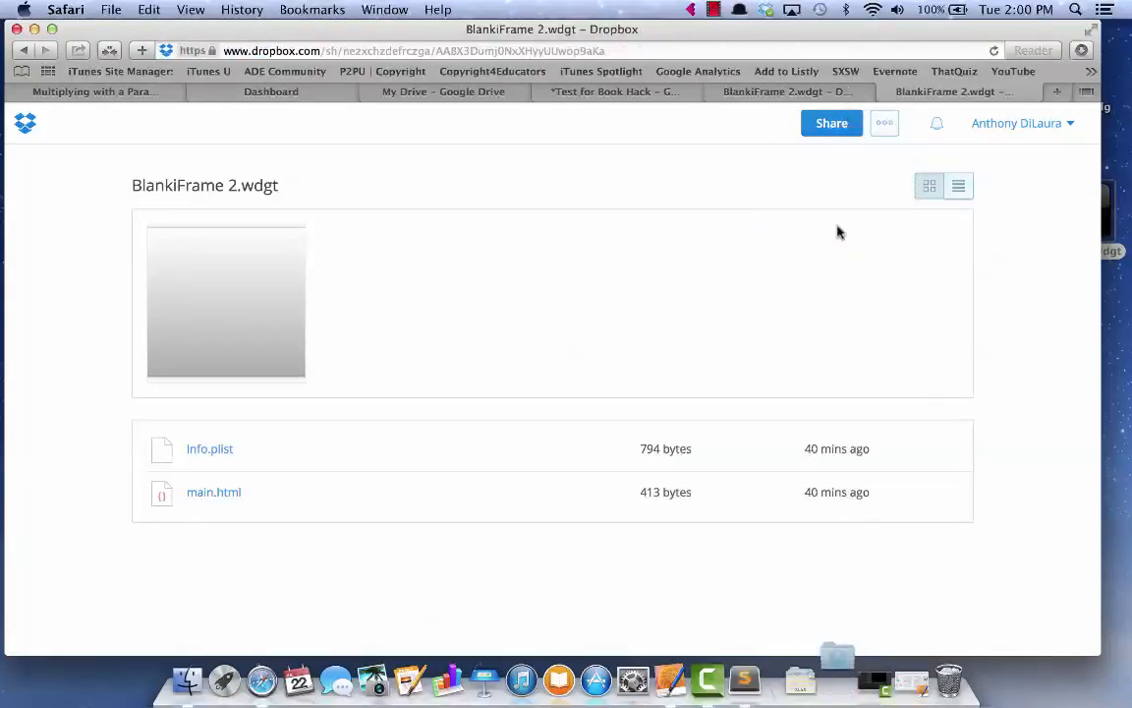
{"action": "left_click", "coordinate": [837, 679]}
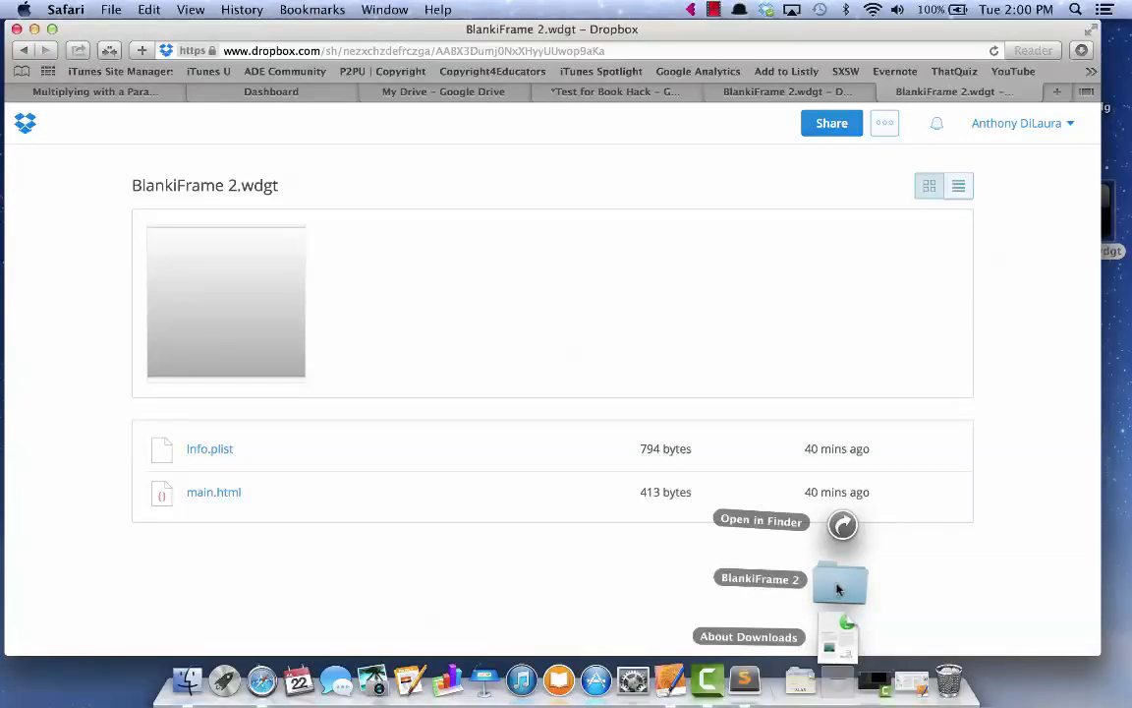
{"action": "left_click_drag", "start_coordinate": [837, 588], "coordinate": [1121, 346]}
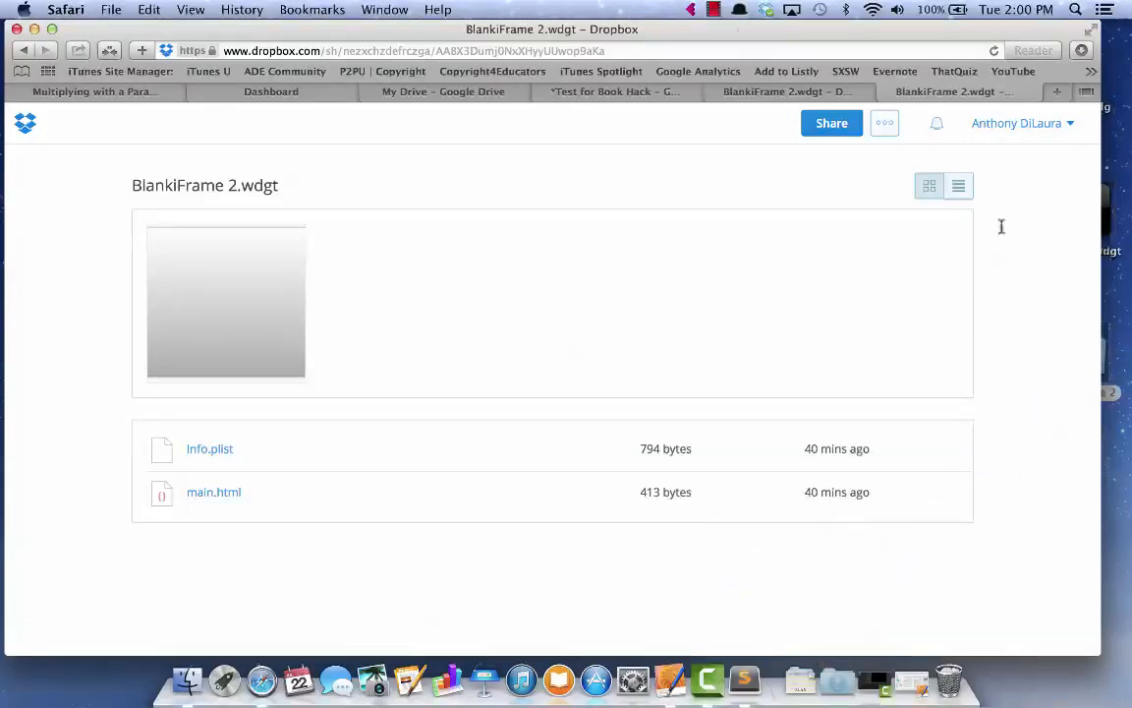
{"action": "left_click_drag", "start_coordinate": [236, 30], "coordinate": [20, 12]}
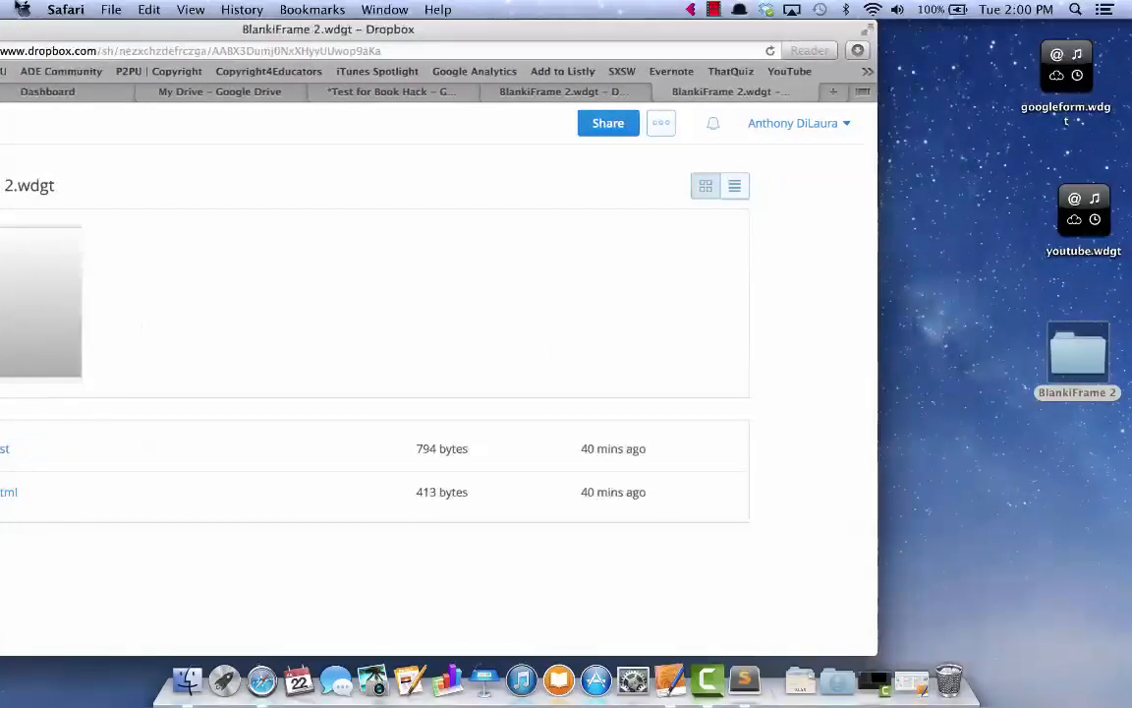
{"action": "left_click_drag", "start_coordinate": [1099, 346], "coordinate": [981, 148]}
Open the BlankiFrame 2 folder and open its main.html in Sublime Text 2
{"action": "double_click", "coordinate": [981, 147]}
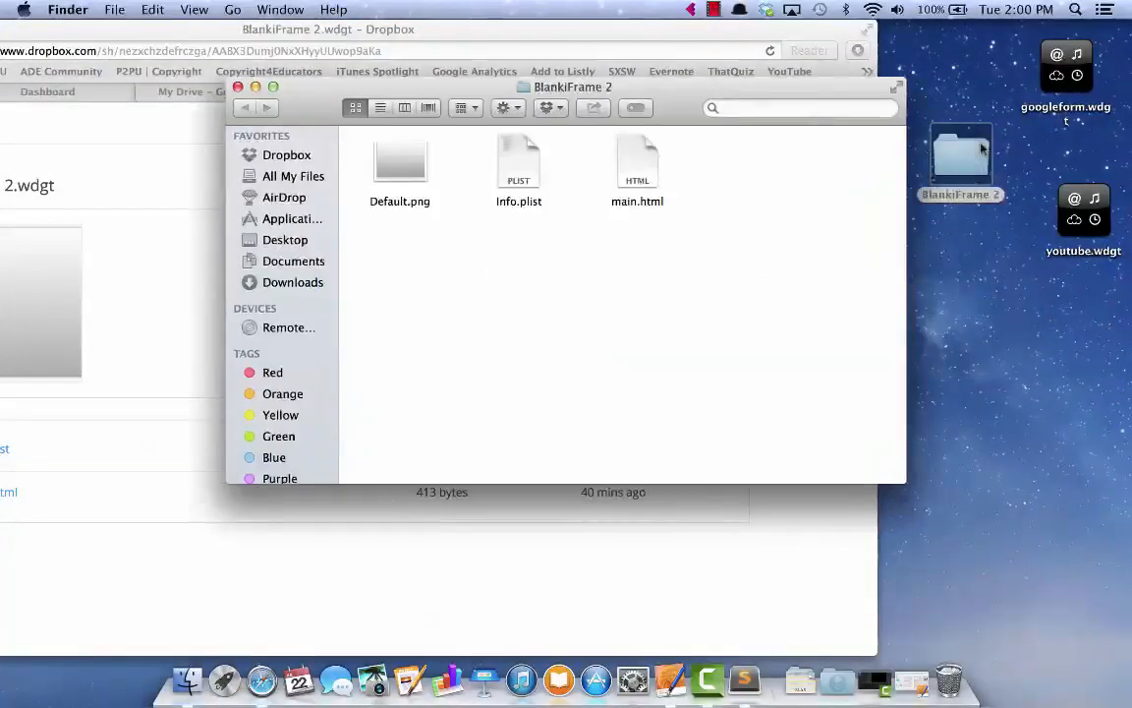
{"action": "right_click", "coordinate": [646, 159]}
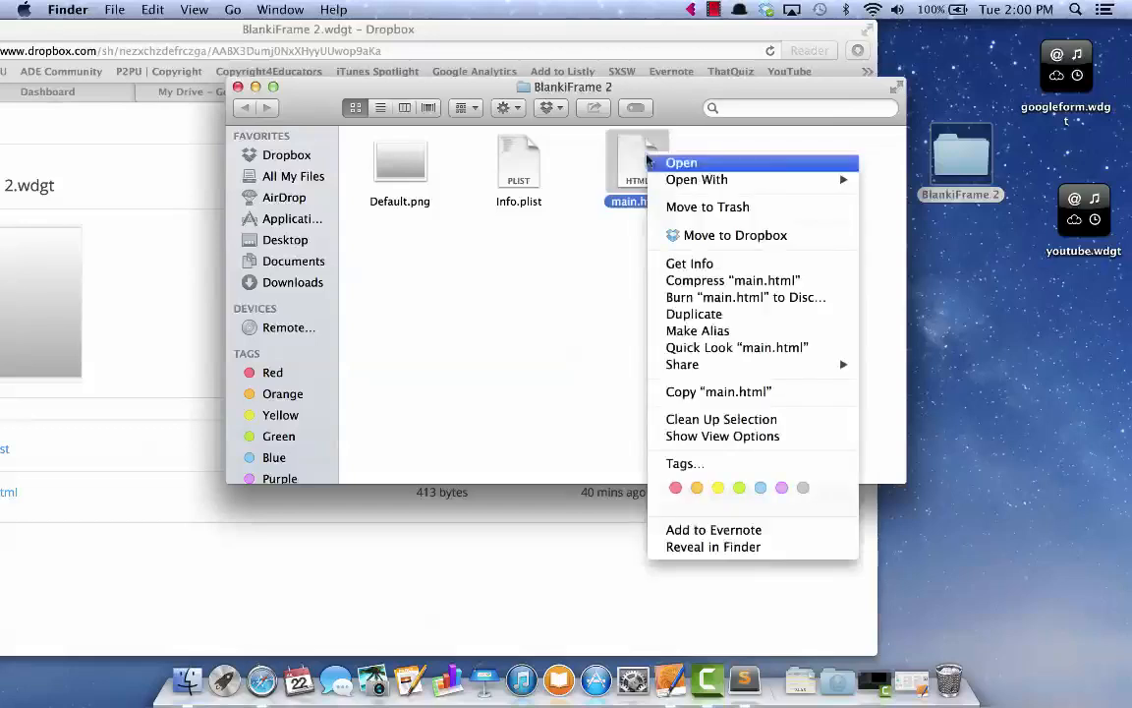
{"action": "mouse_move", "coordinate": [676, 185]}
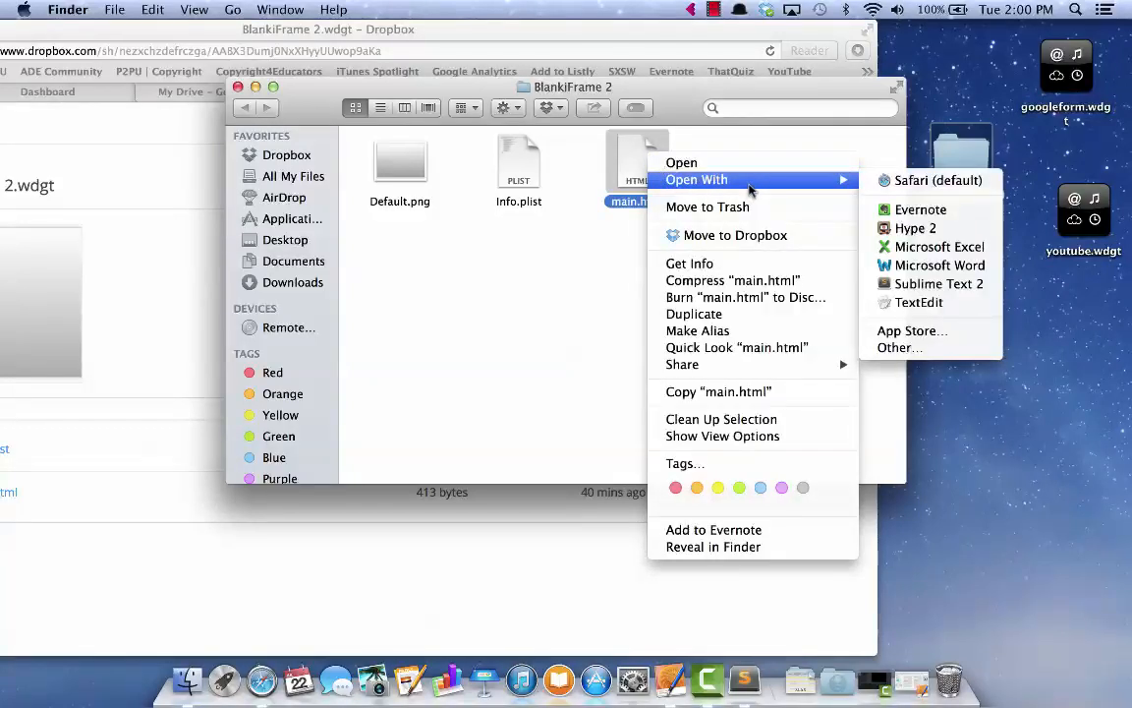
{"action": "left_click", "coordinate": [931, 285]}
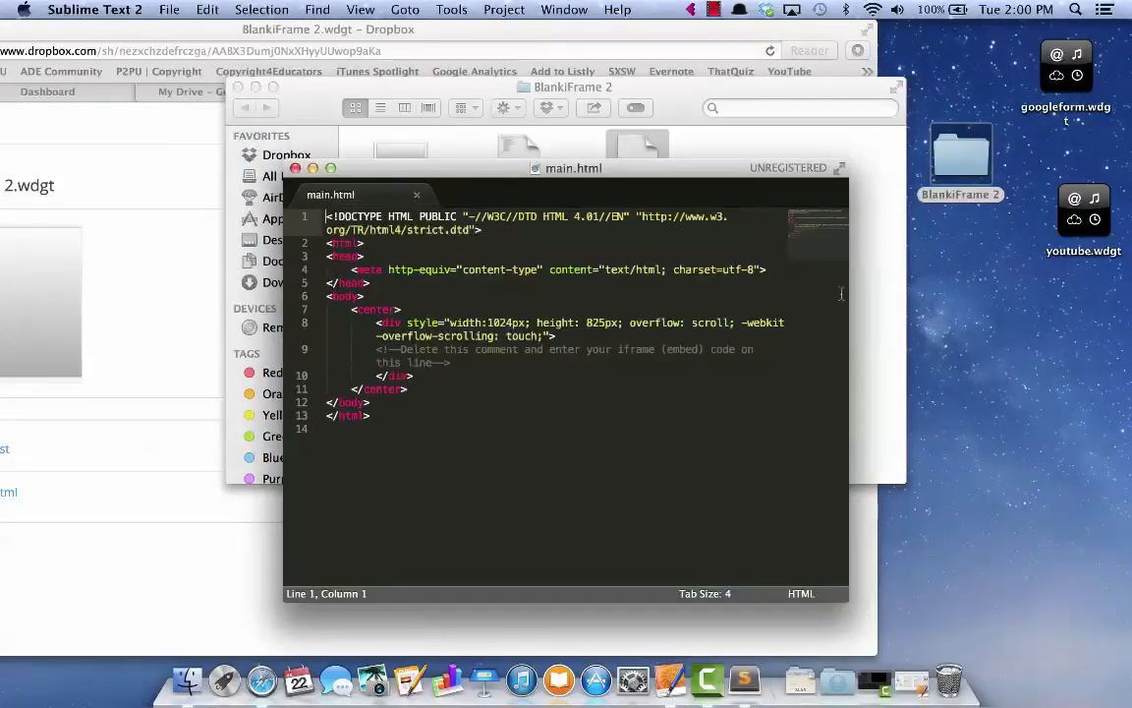
Raise the Sublime Text window slightly and bring the Safari Dropbox page back in front, shifted right
{"action": "left_click_drag", "start_coordinate": [721, 171], "coordinate": [721, 131]}
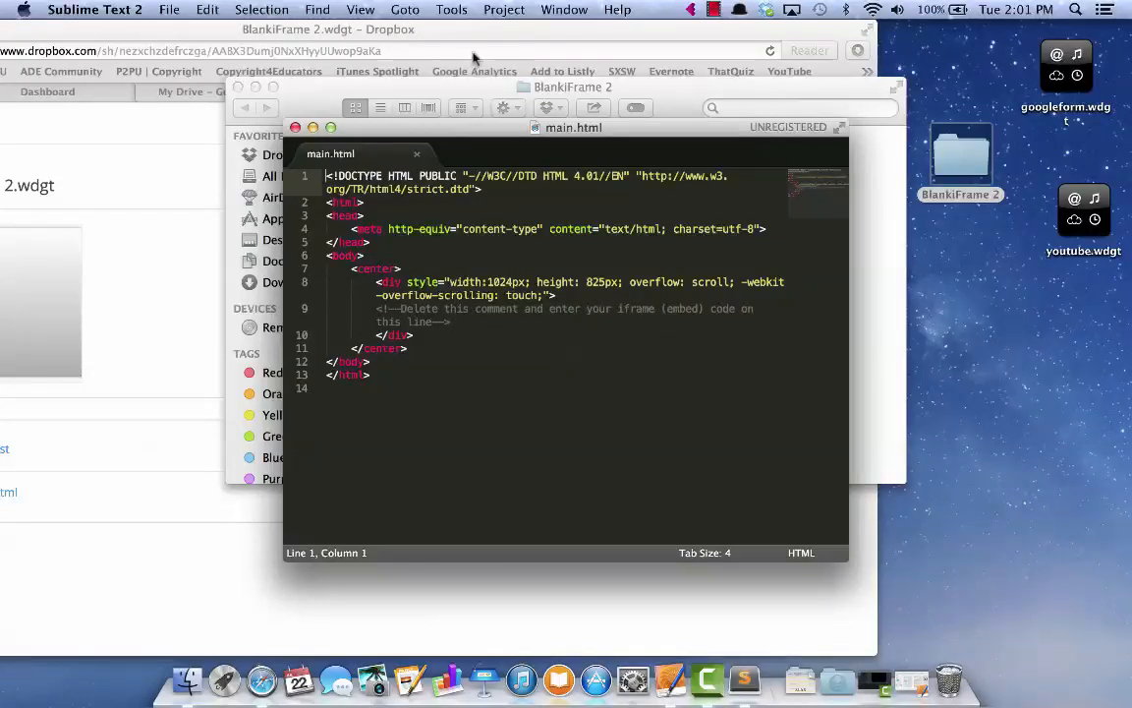
{"action": "left_click", "coordinate": [424, 47]}
{"action": "left_click_drag", "start_coordinate": [417, 34], "coordinate": [602, 22]}
Switch to the Test for Book Hack form and dismiss the old embed code
{"action": "left_click", "coordinate": [602, 91]}
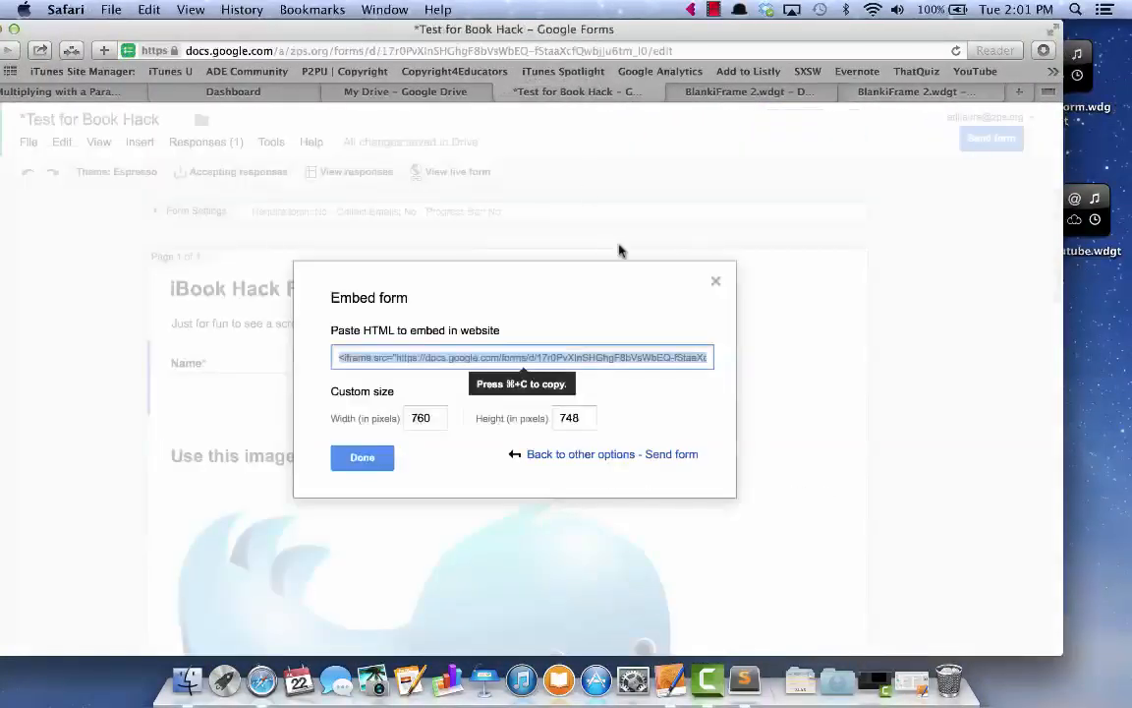
{"action": "left_click", "coordinate": [716, 282]}
{"action": "scroll", "coordinate": [453, 297], "scroll_direction": "down", "scroll_amount": 20}
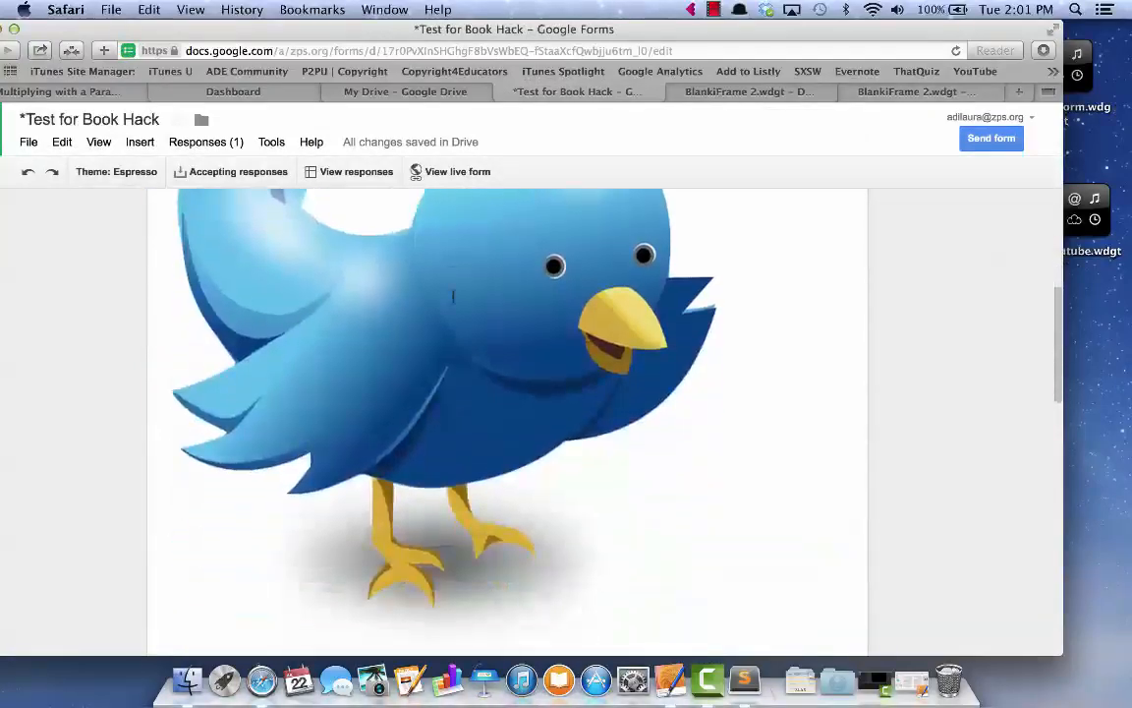
{"action": "scroll", "coordinate": [453, 297], "scroll_direction": "up", "scroll_amount": 20}
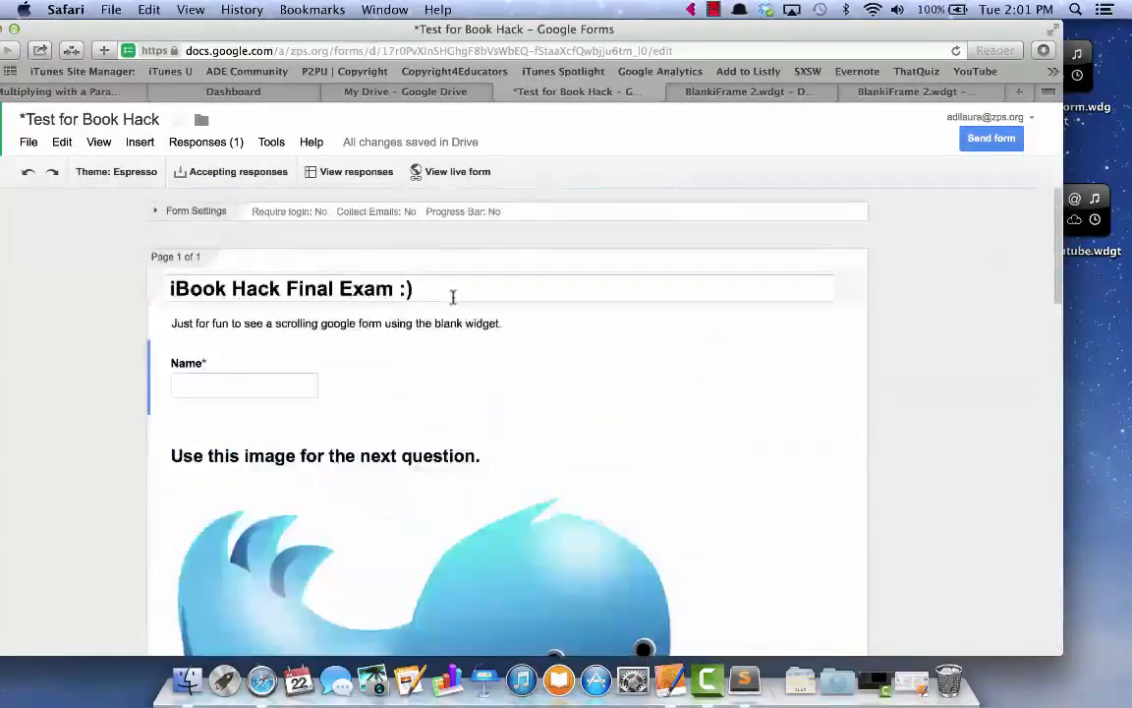
Get the form's embed code at 760 × 760 pixels and select the iframe code for copying
{"action": "left_click", "coordinate": [988, 140]}
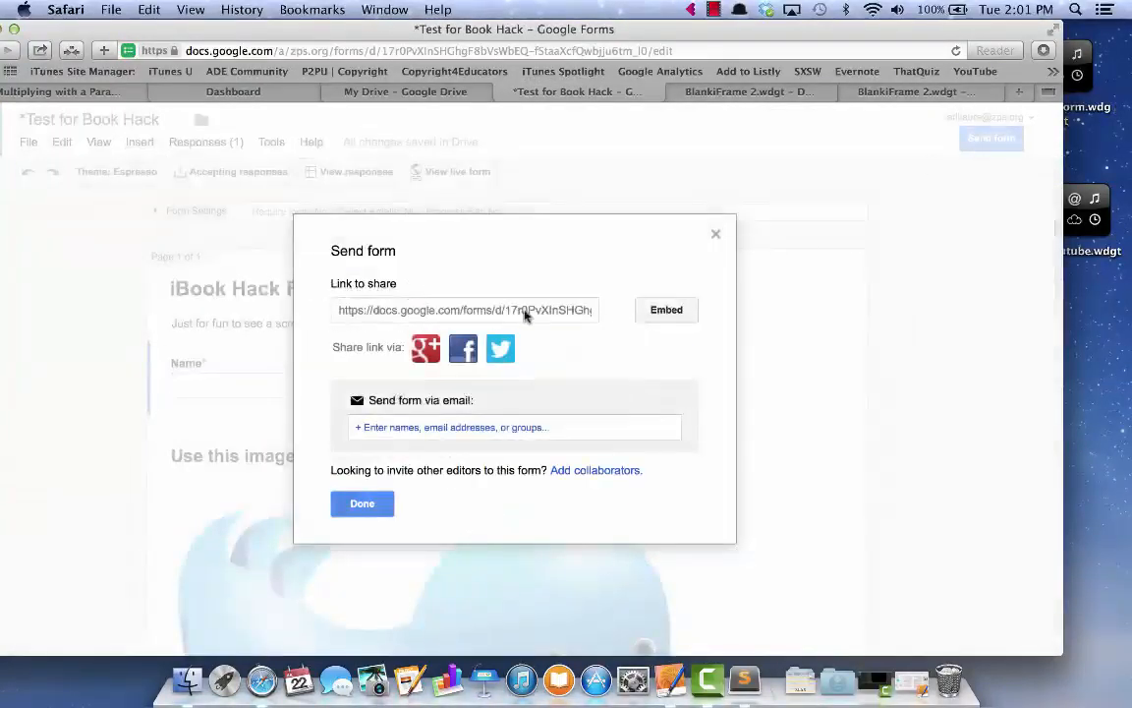
{"action": "left_click", "coordinate": [676, 311]}
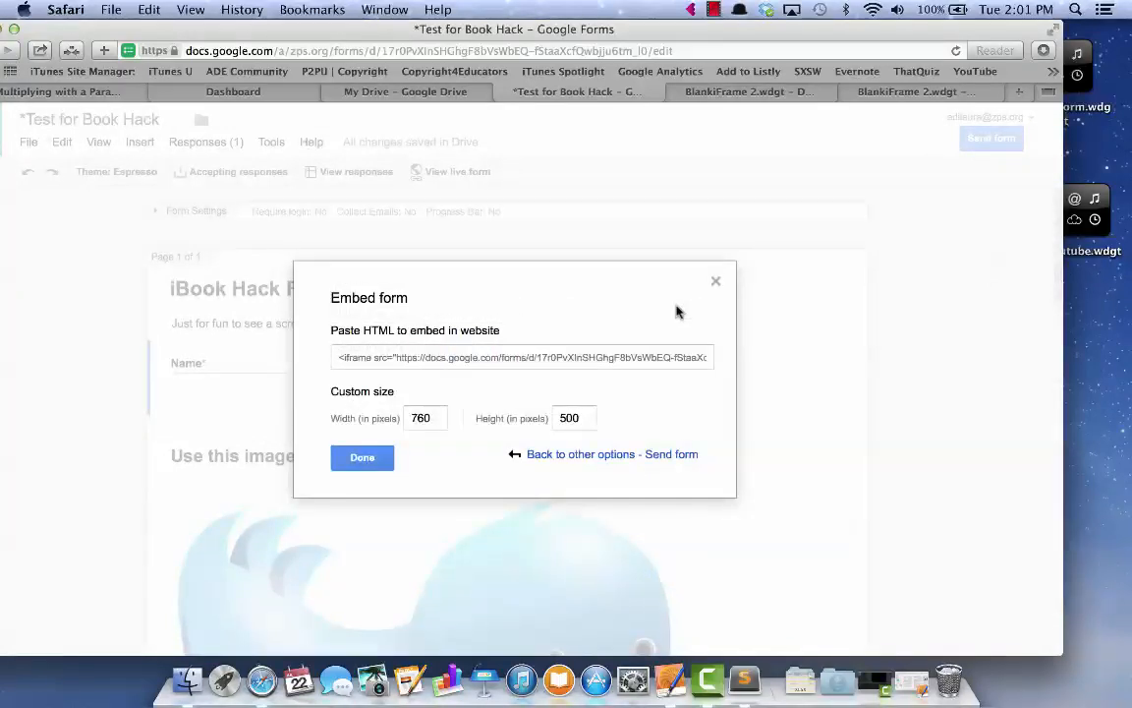
{"action": "left_click", "coordinate": [575, 417]}
{"action": "left_click", "coordinate": [462, 360]}
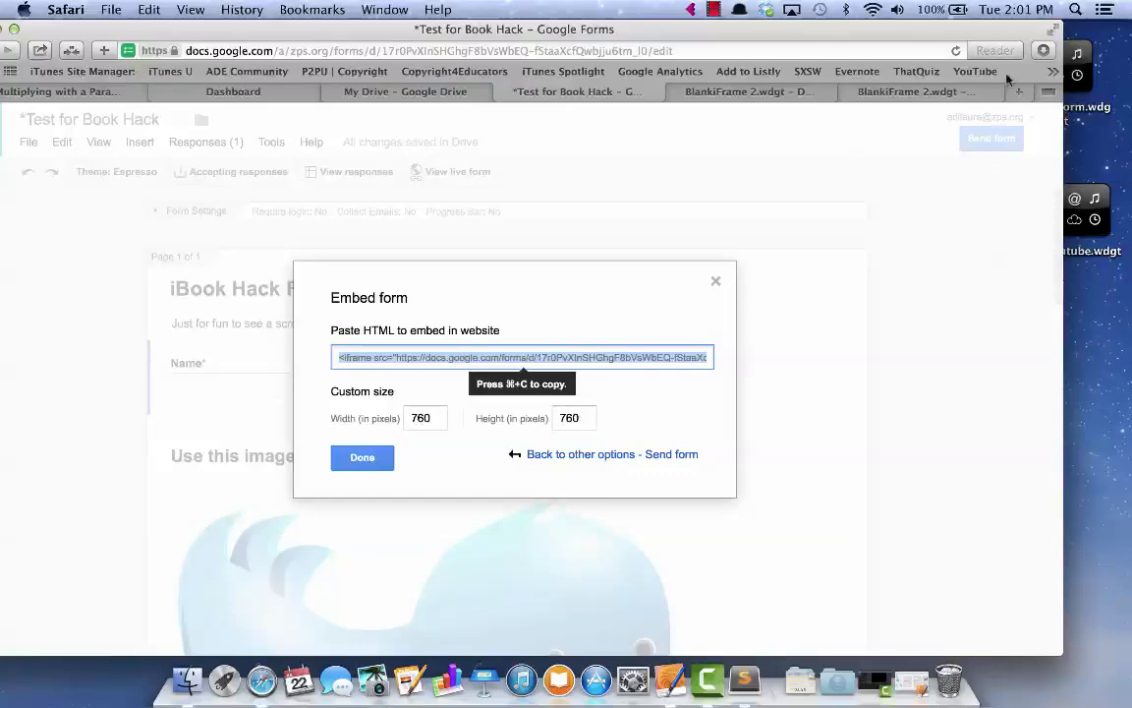
{"action": "key", "text": "ctrl+Up"}
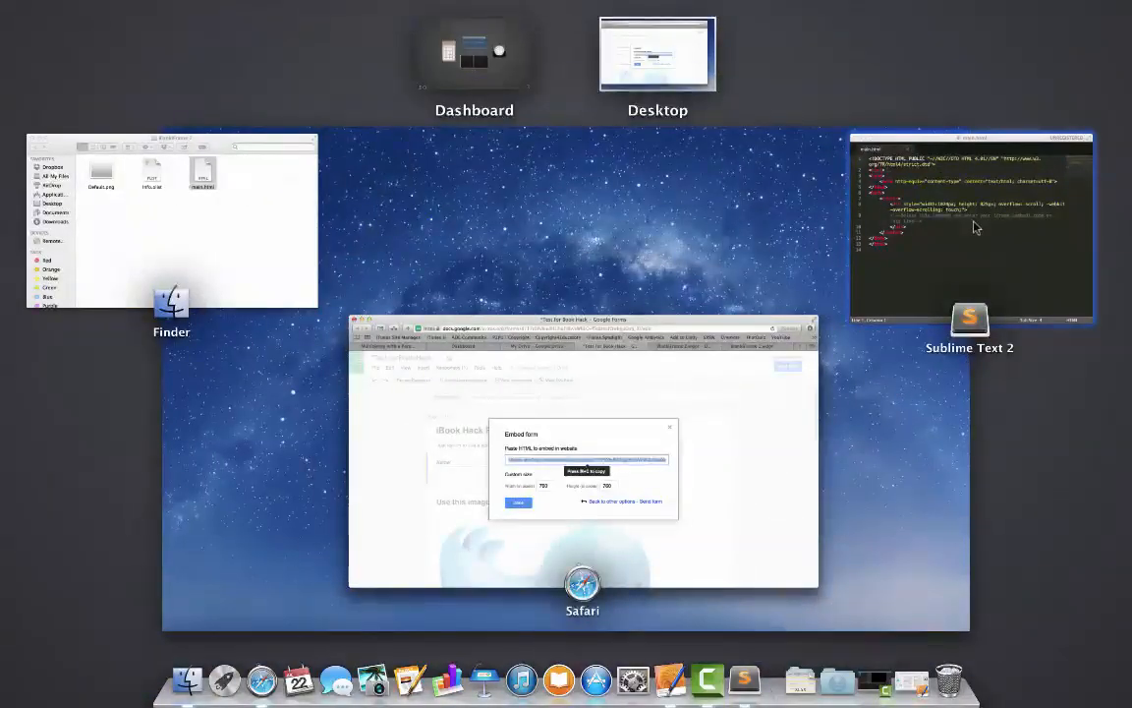
Replace the line-9 placeholder comment in main.html with the pasted iframe code, then save and close it
{"action": "left_click", "coordinate": [976, 223]}
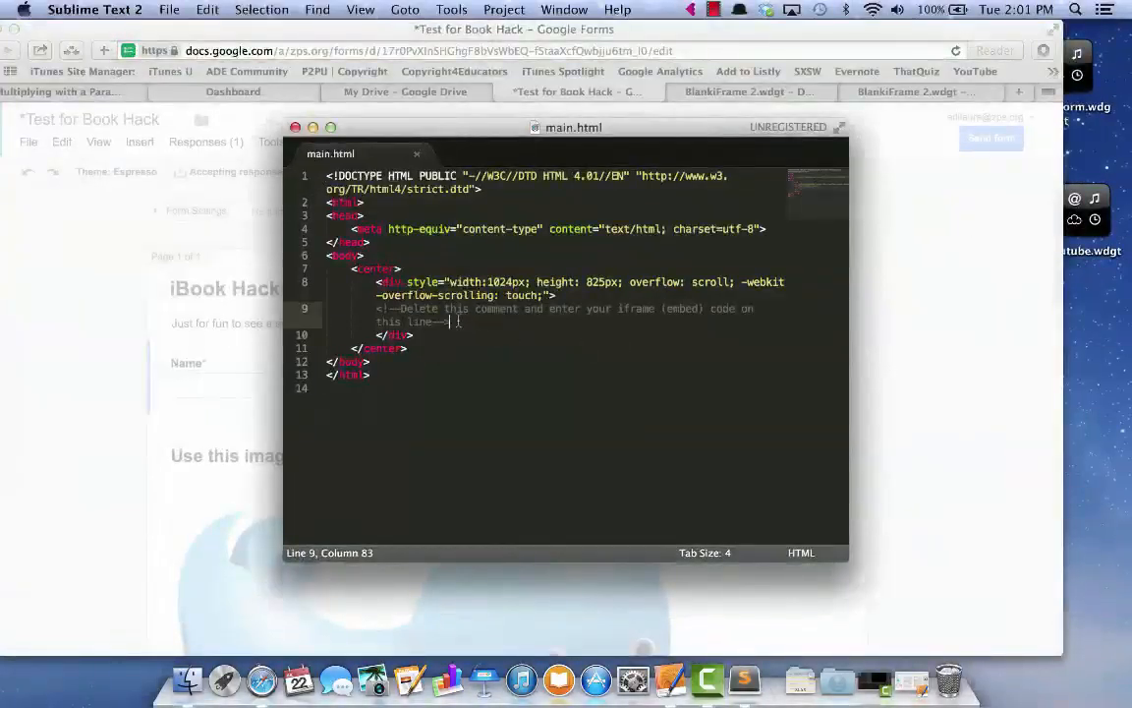
{"action": "left_click_drag", "start_coordinate": [458, 321], "coordinate": [382, 308]}
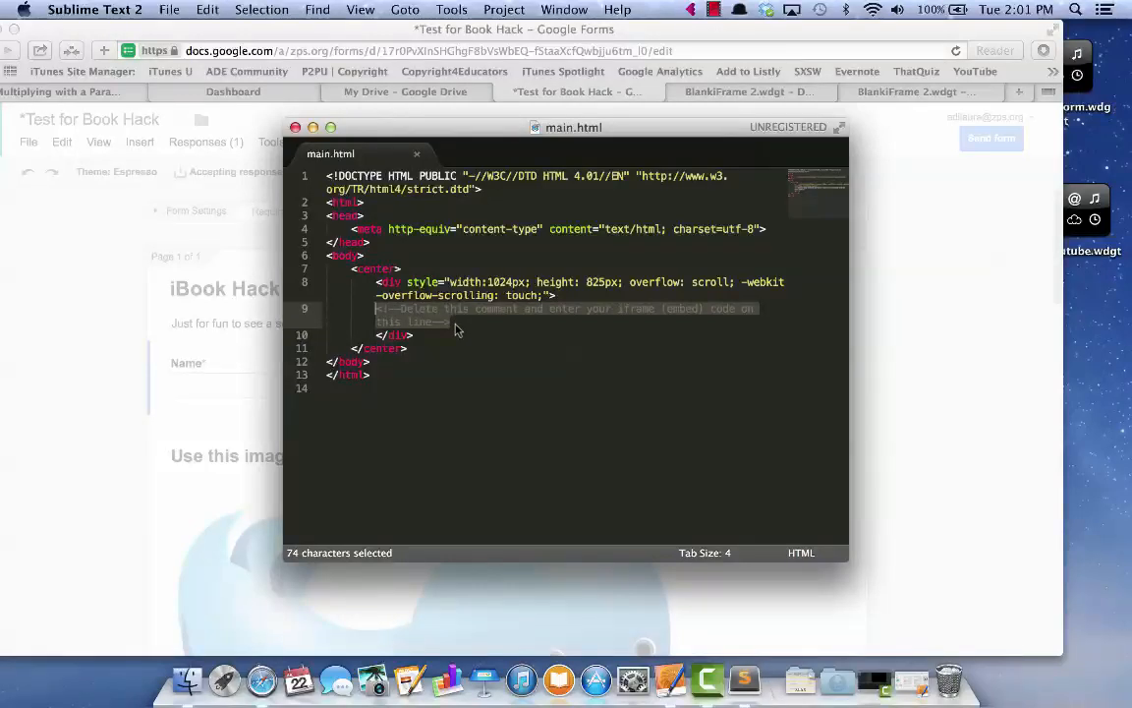
{"action": "type", "text": "<iframe src=\"https://docs.google.com/forms/d/17r0PvXInSHGhgF8bVsWbEQ-fStaaXcfQwbjju6tm_l0/viewform?embedded=true\" width=\"760\" height=\"760\" frameborder=\"0\" marginheight=\"0\" marginwidth=\"0\">Loading...</iframe>"}
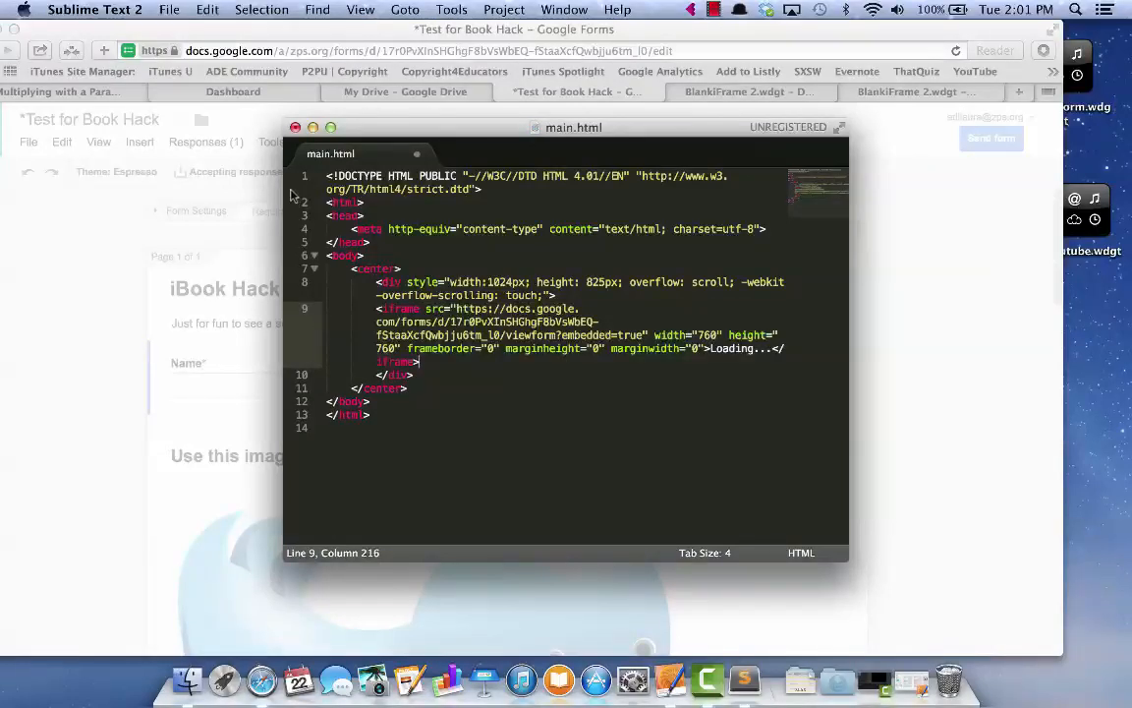
{"action": "left_click", "coordinate": [295, 128]}
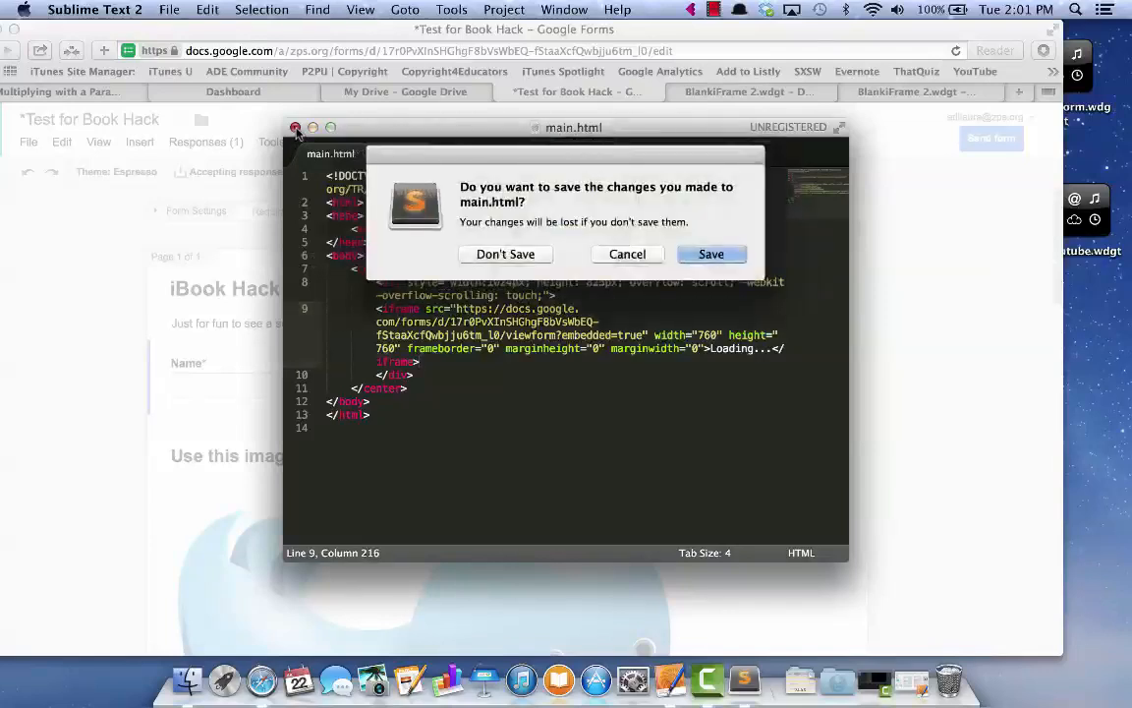
{"action": "left_click", "coordinate": [710, 255]}
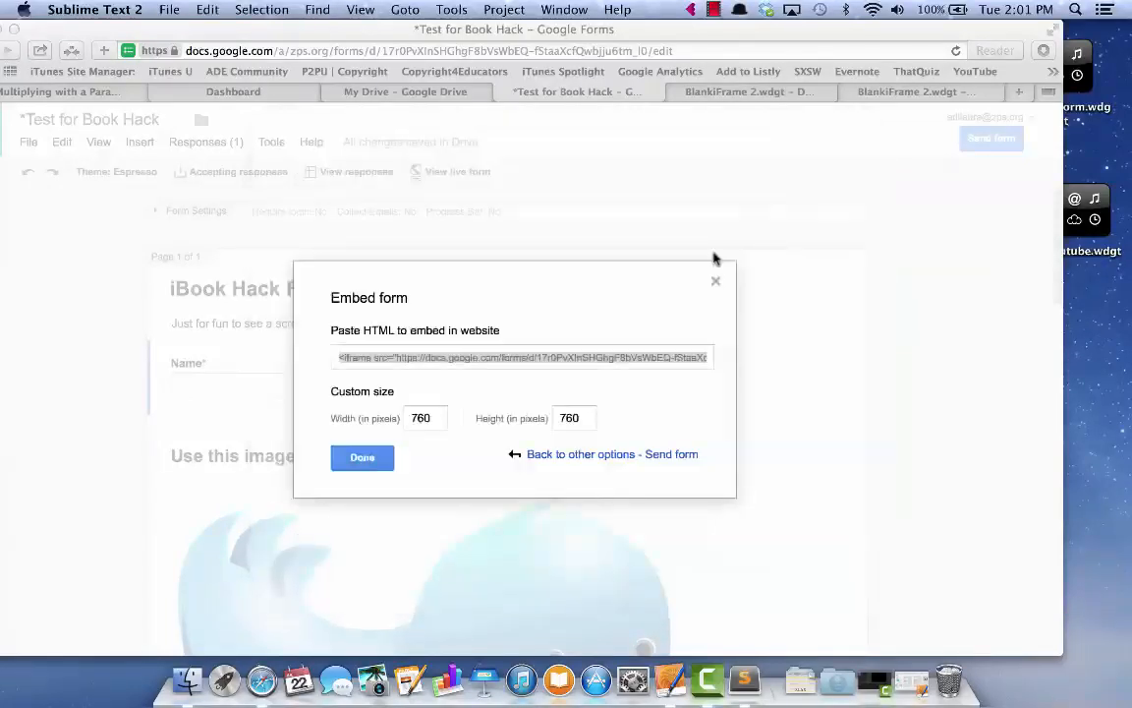
Rename the BlankiFrame 2 folder to googleform.wdgt, accept the .wdgt extension, and move it top right
{"action": "left_click_drag", "start_coordinate": [897, 21], "coordinate": [683, 22]}
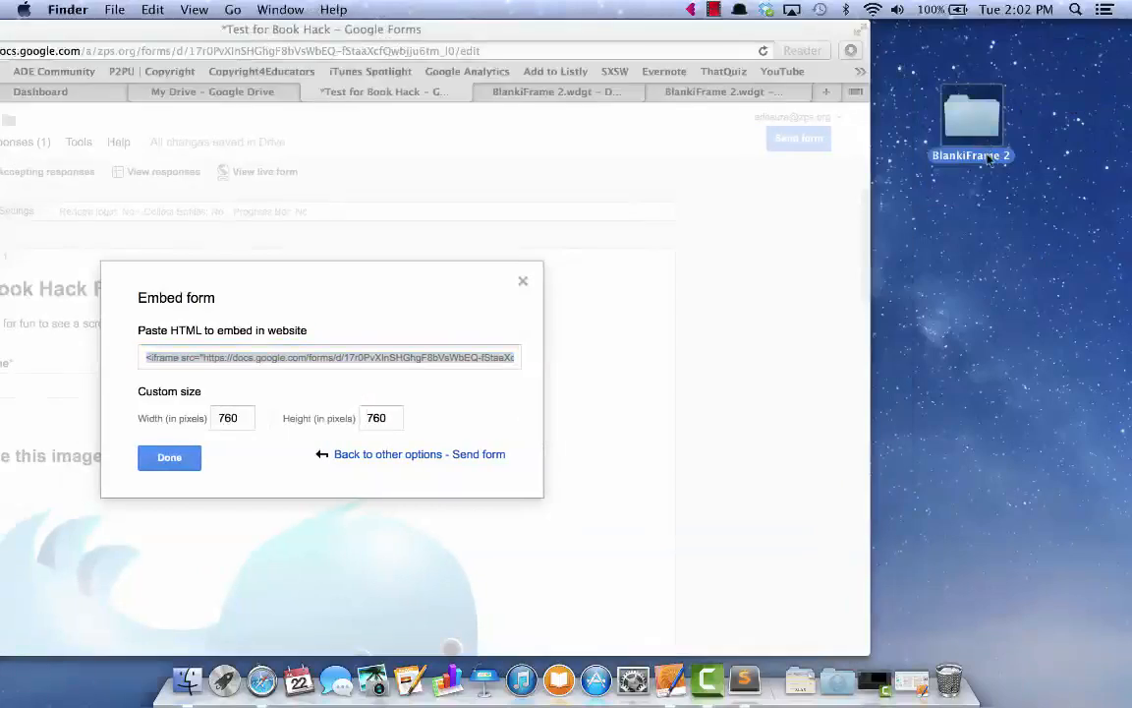
{"action": "left_click", "coordinate": [988, 157]}
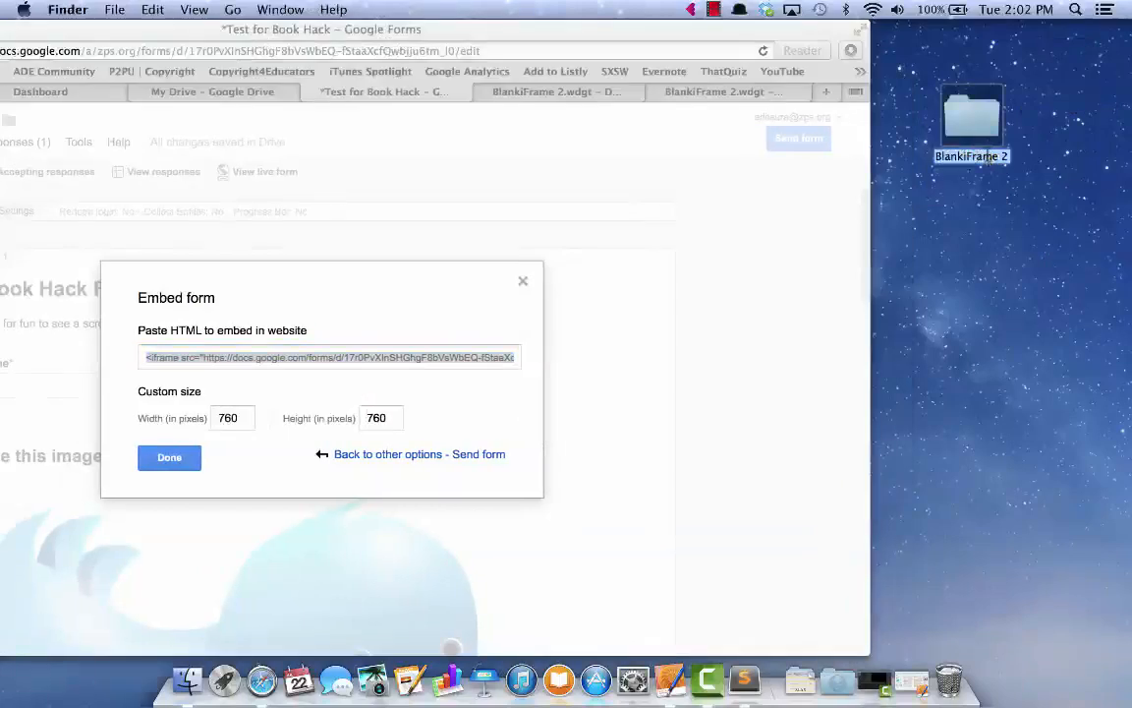
{"action": "type", "text": "goog"}
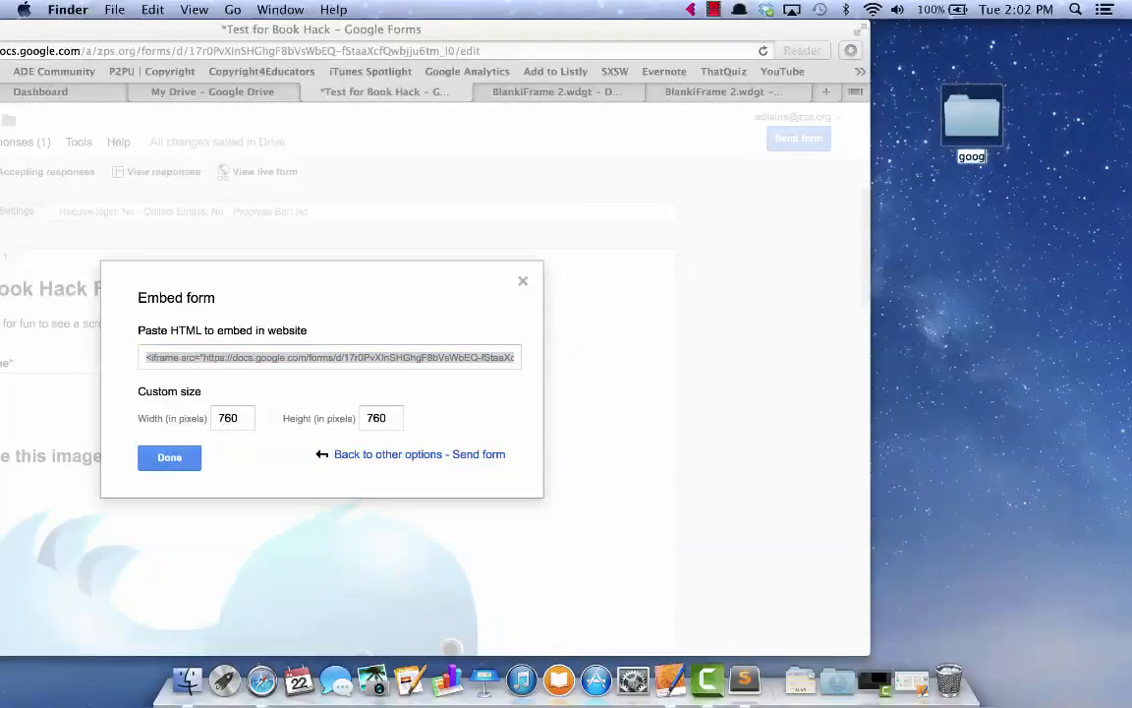
{"action": "type", "text": "leform."}
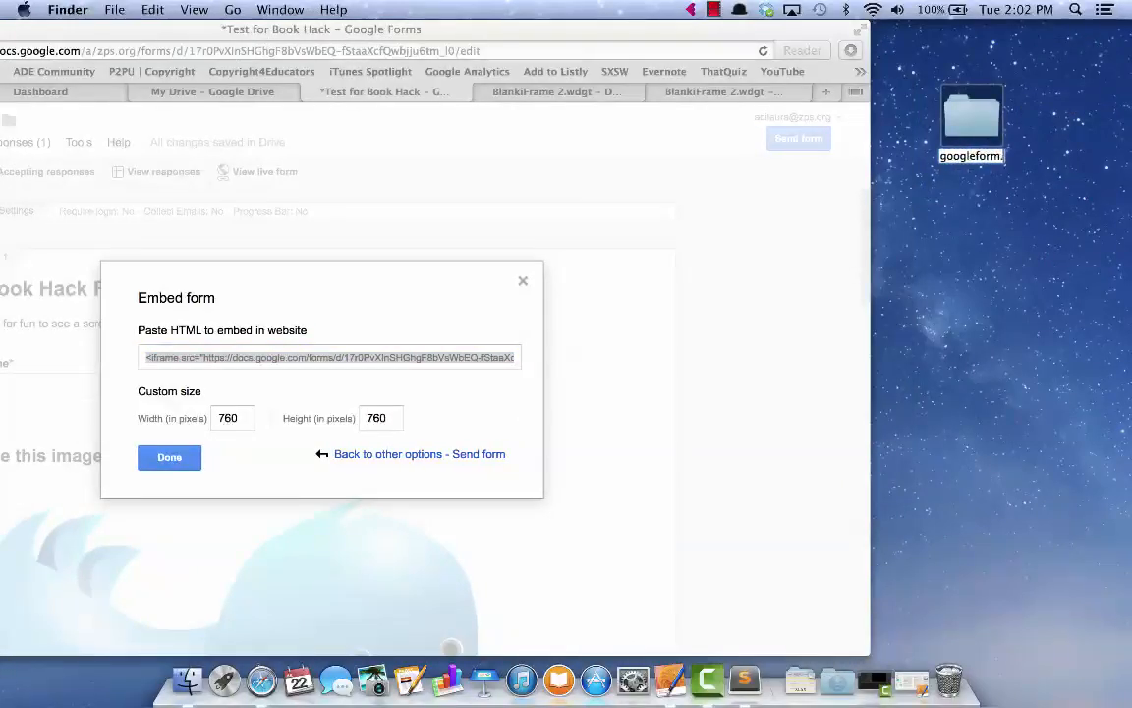
{"action": "type", "text": "wdgt"}
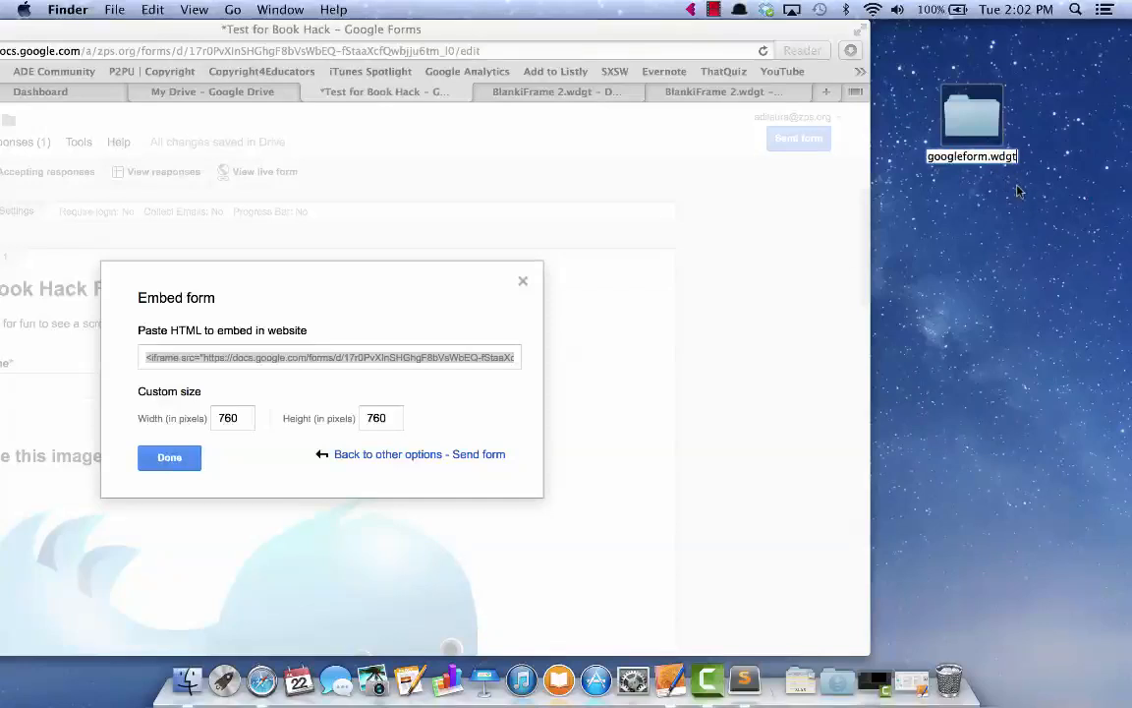
{"action": "key", "text": "Return"}
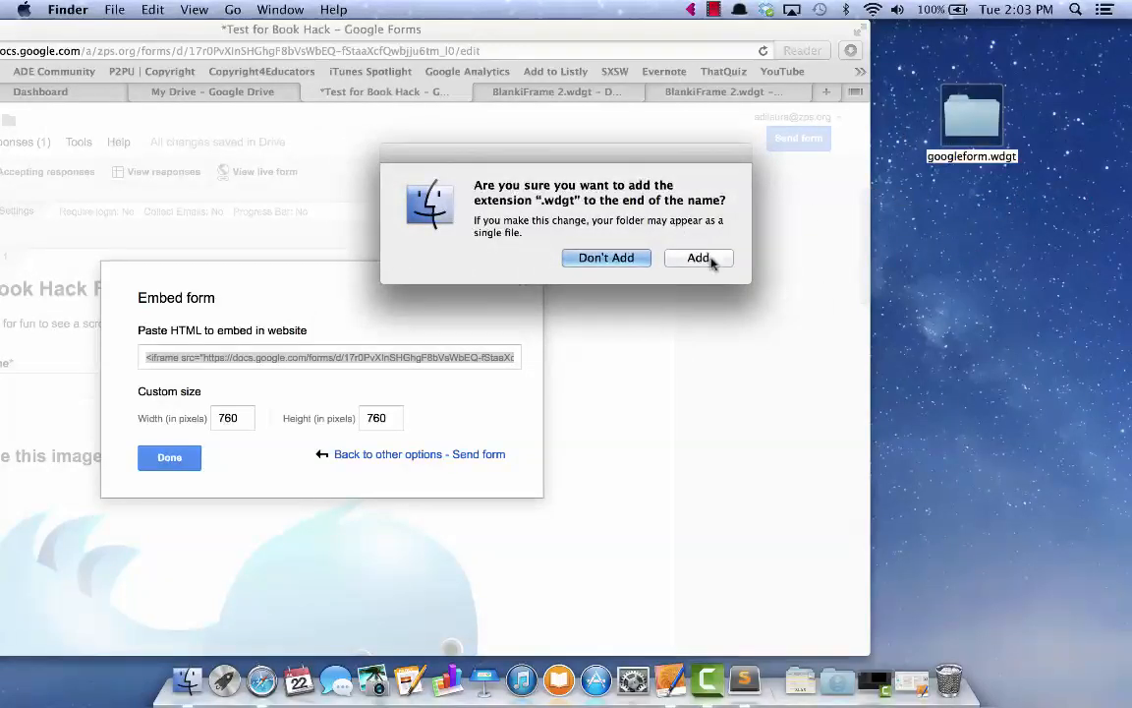
{"action": "left_click", "coordinate": [712, 260]}
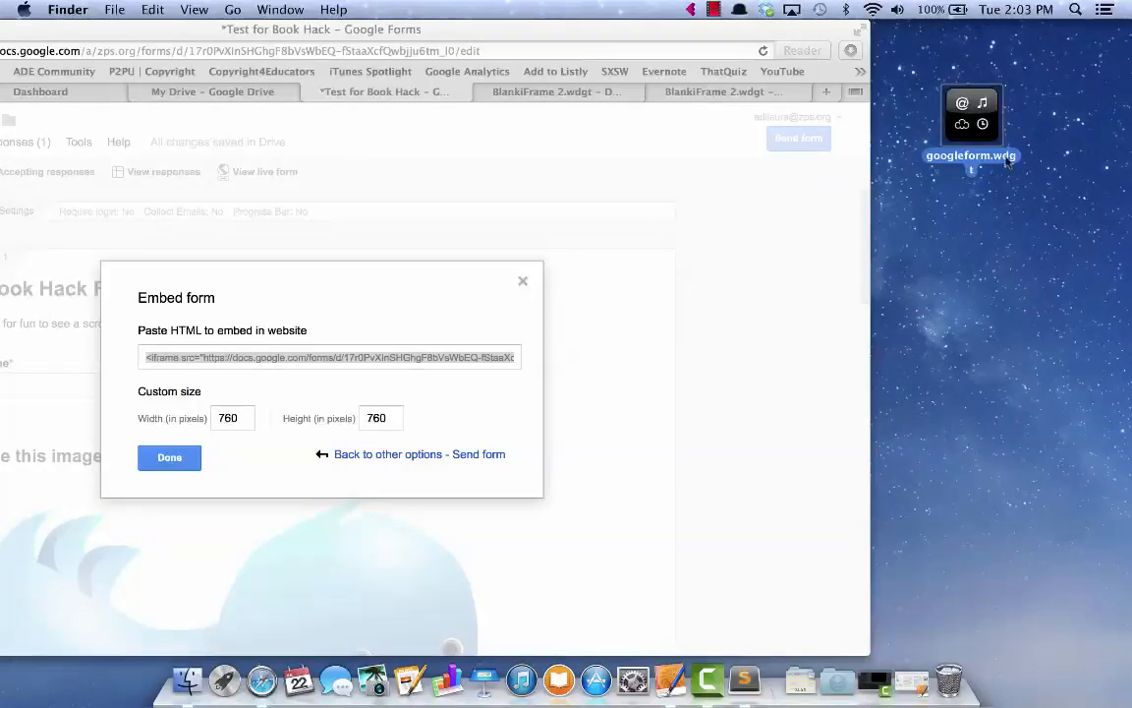
{"action": "left_click_drag", "start_coordinate": [978, 118], "coordinate": [1076, 76]}
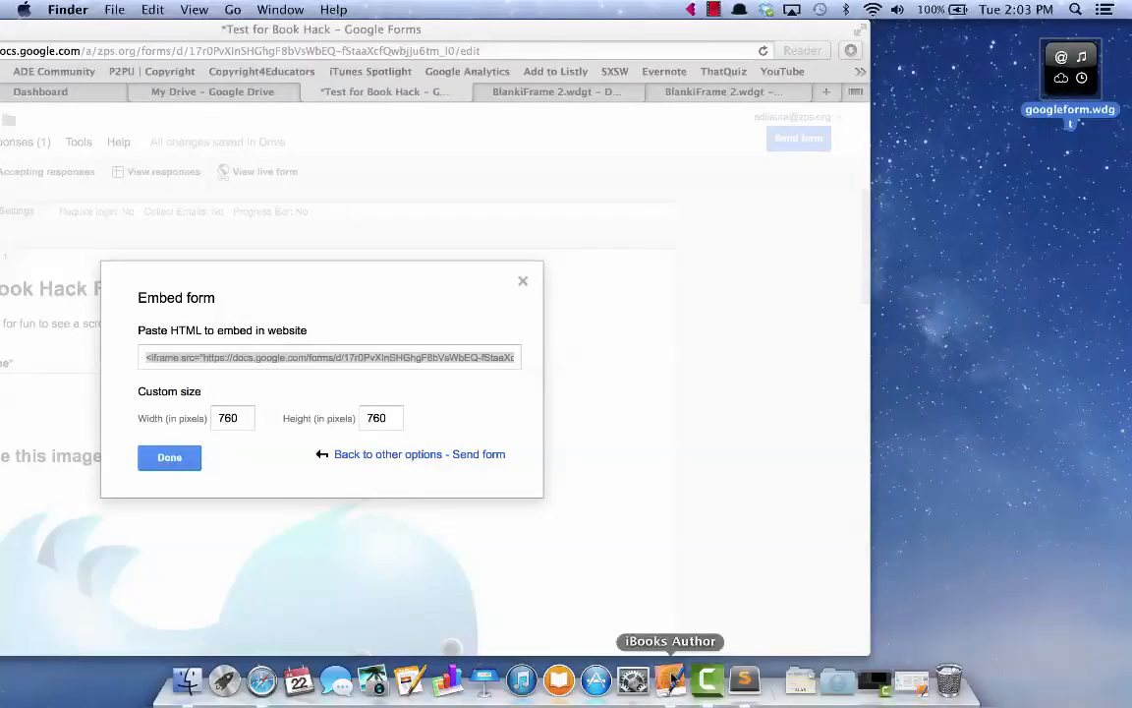
Create a new iBooks Author book from the Basic template and go to the Section 1 page
{"action": "left_click", "coordinate": [669, 678]}
{"action": "left_click", "coordinate": [162, 9]}
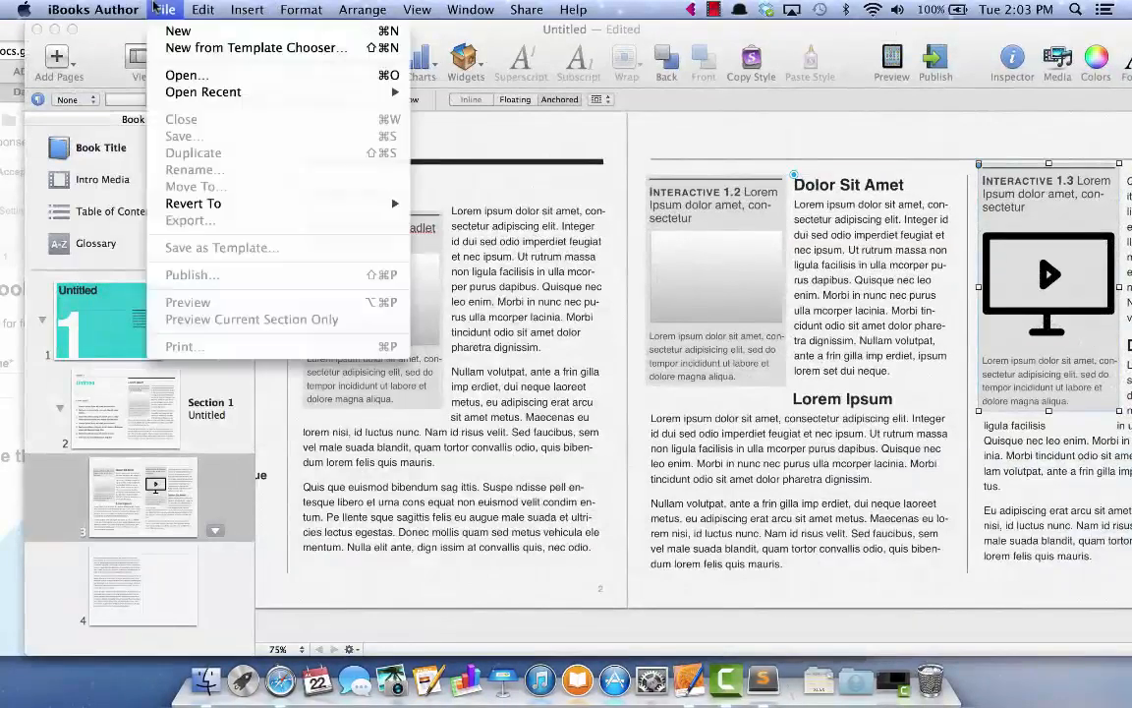
{"action": "left_click", "coordinate": [177, 48]}
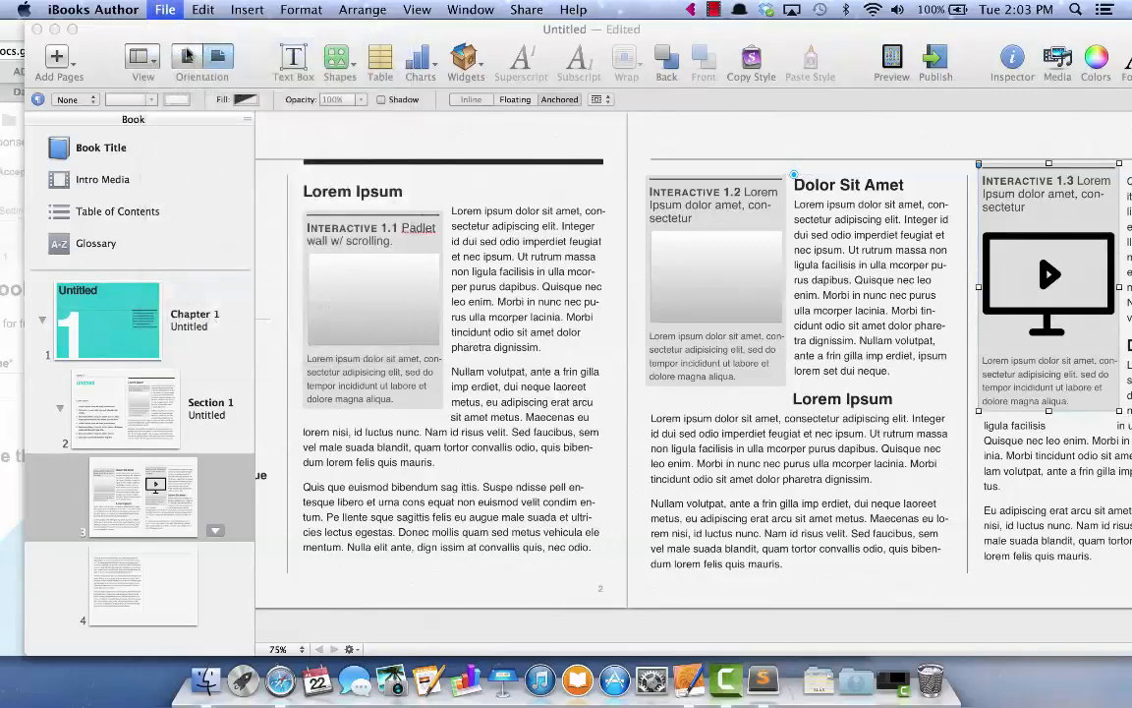
{"action": "double_click", "coordinate": [226, 159]}
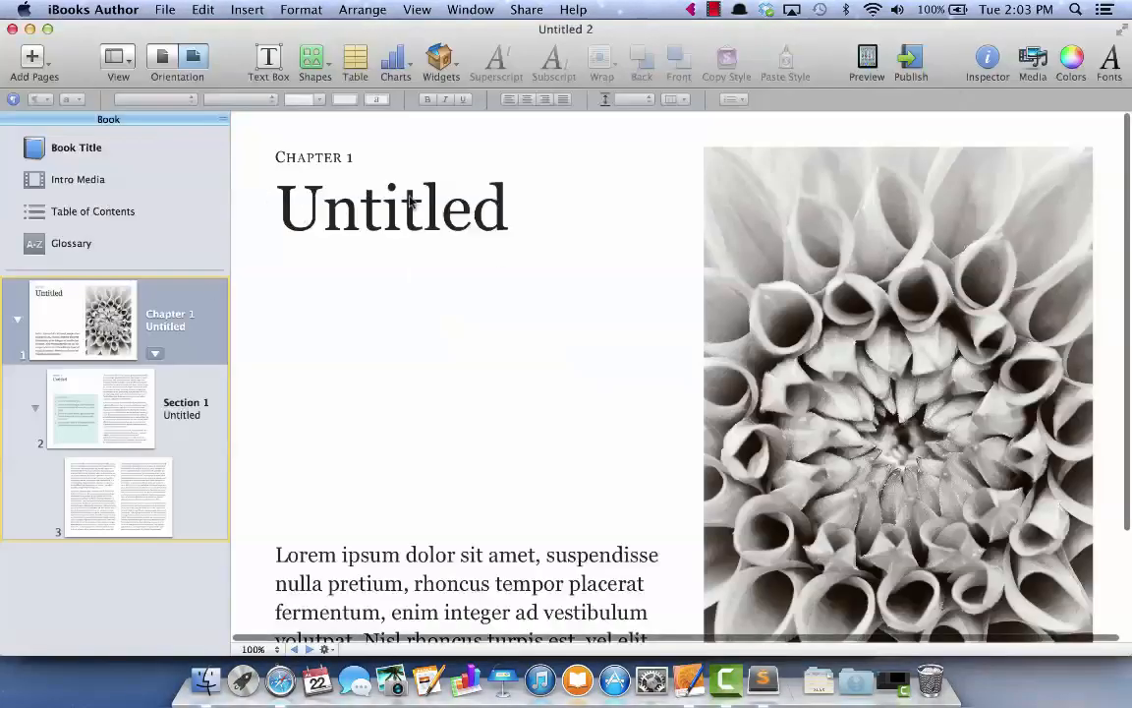
{"action": "left_click", "coordinate": [161, 413]}
Place googleform.wdgt from the Desktop onto Section 1, shift it left, and open it to view the form
{"action": "key", "text": "super+Tab"}
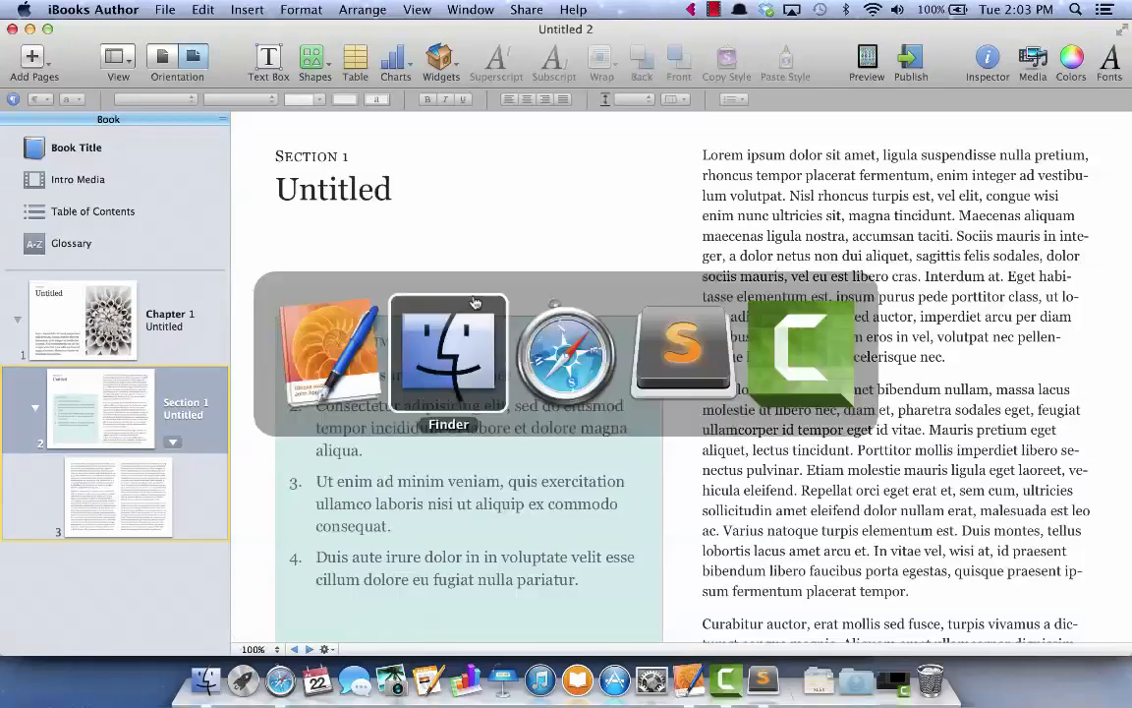
{"action": "key", "text": "super+n"}
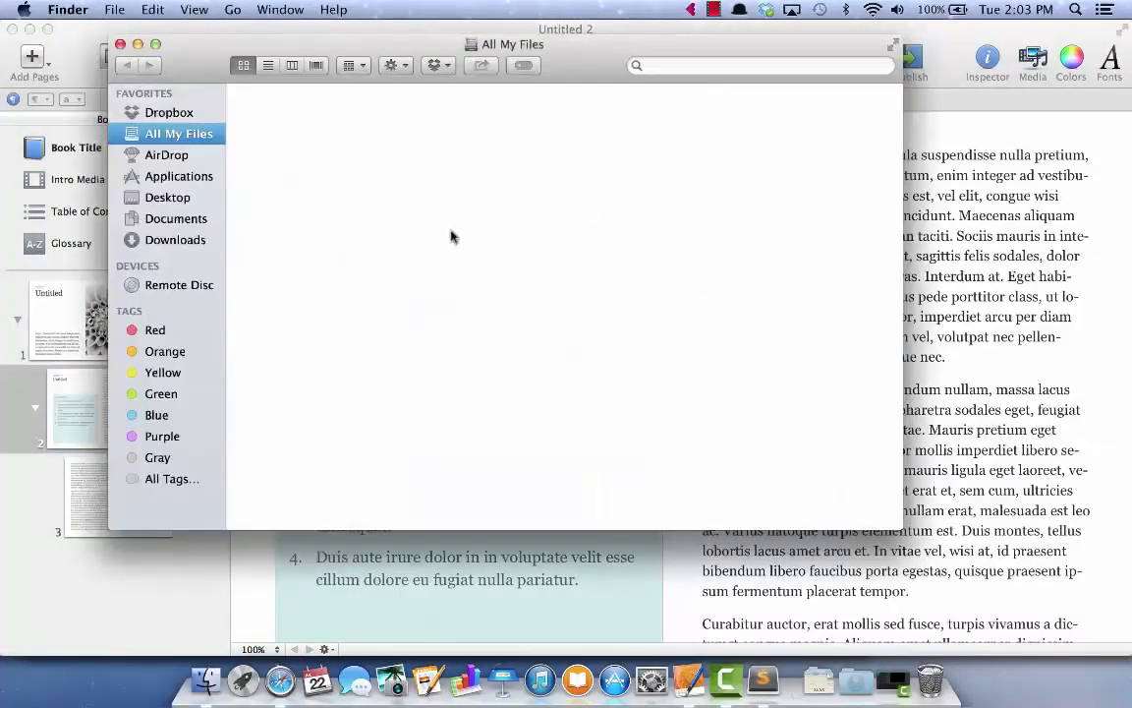
{"action": "left_click", "coordinate": [173, 110]}
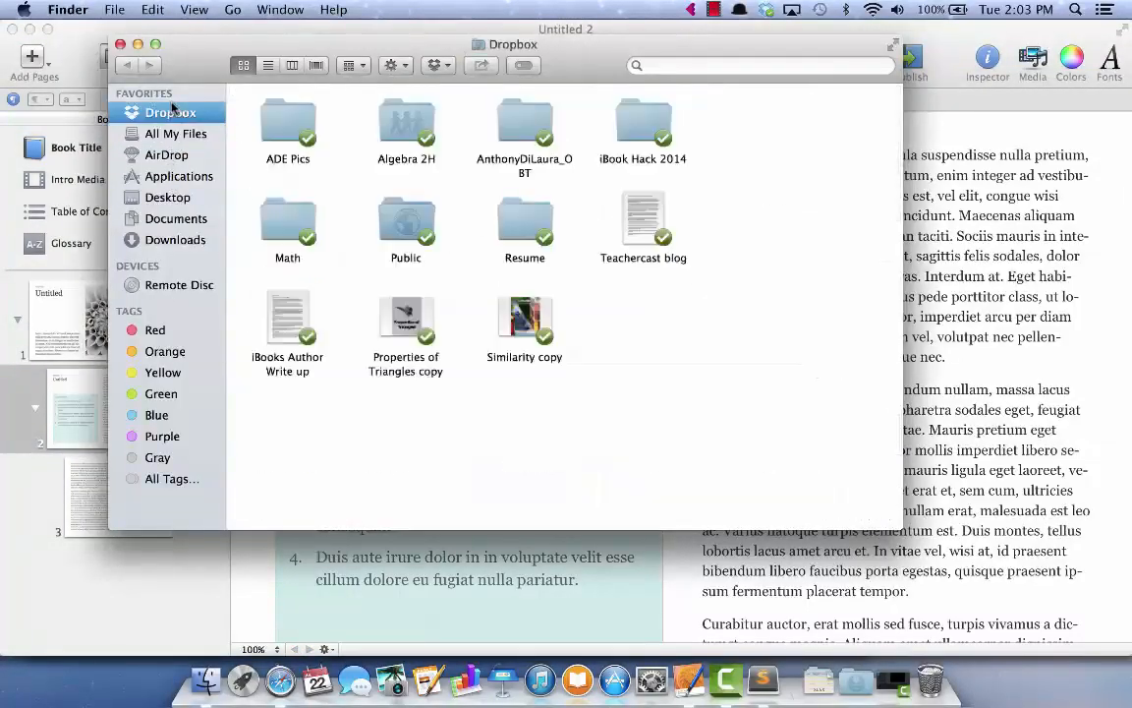
{"action": "left_click", "coordinate": [171, 197]}
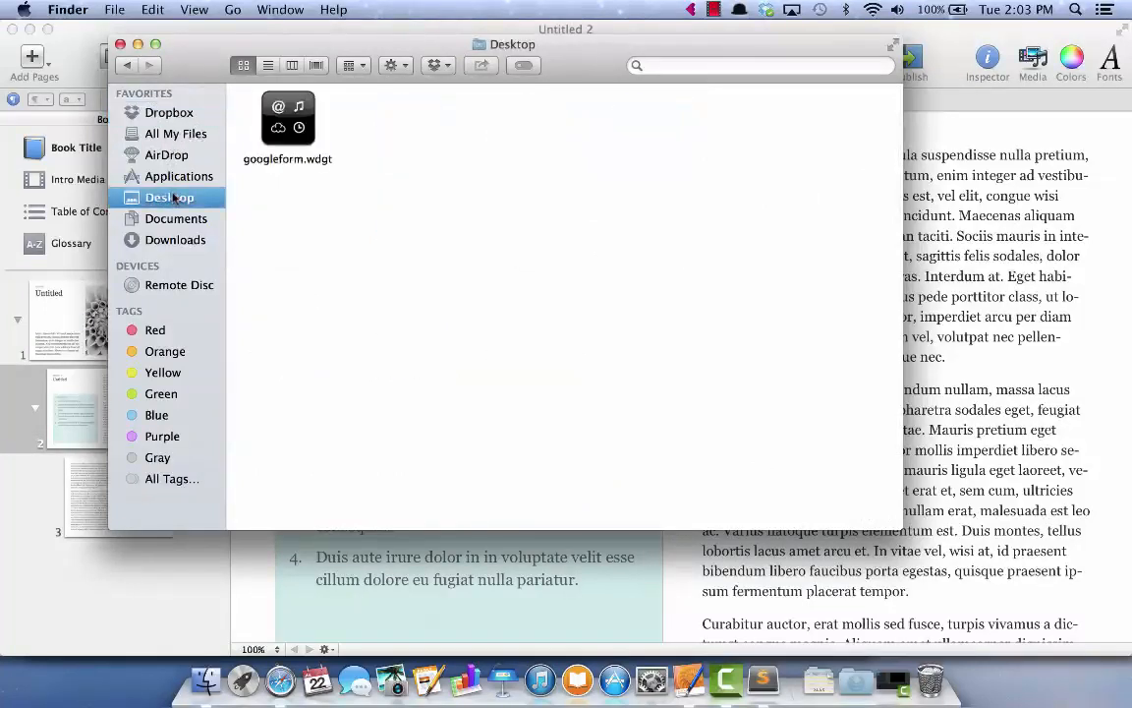
{"action": "left_click_drag", "start_coordinate": [293, 120], "coordinate": [1009, 291]}
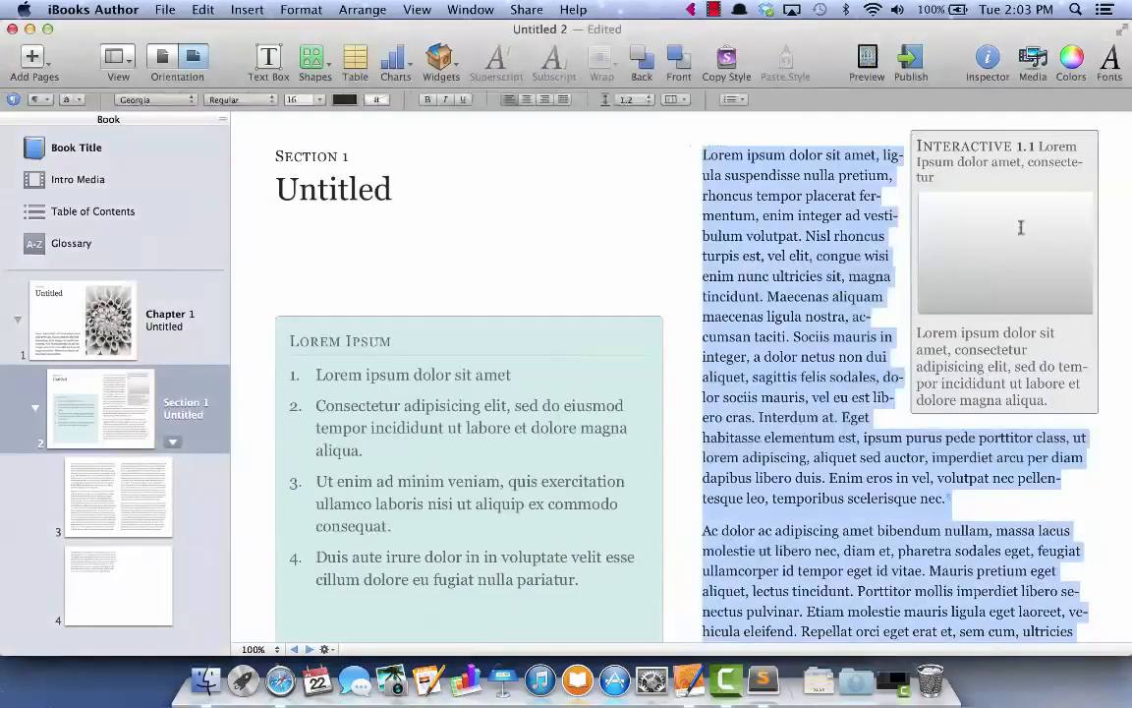
{"action": "left_click_drag", "start_coordinate": [1017, 159], "coordinate": [807, 185]}
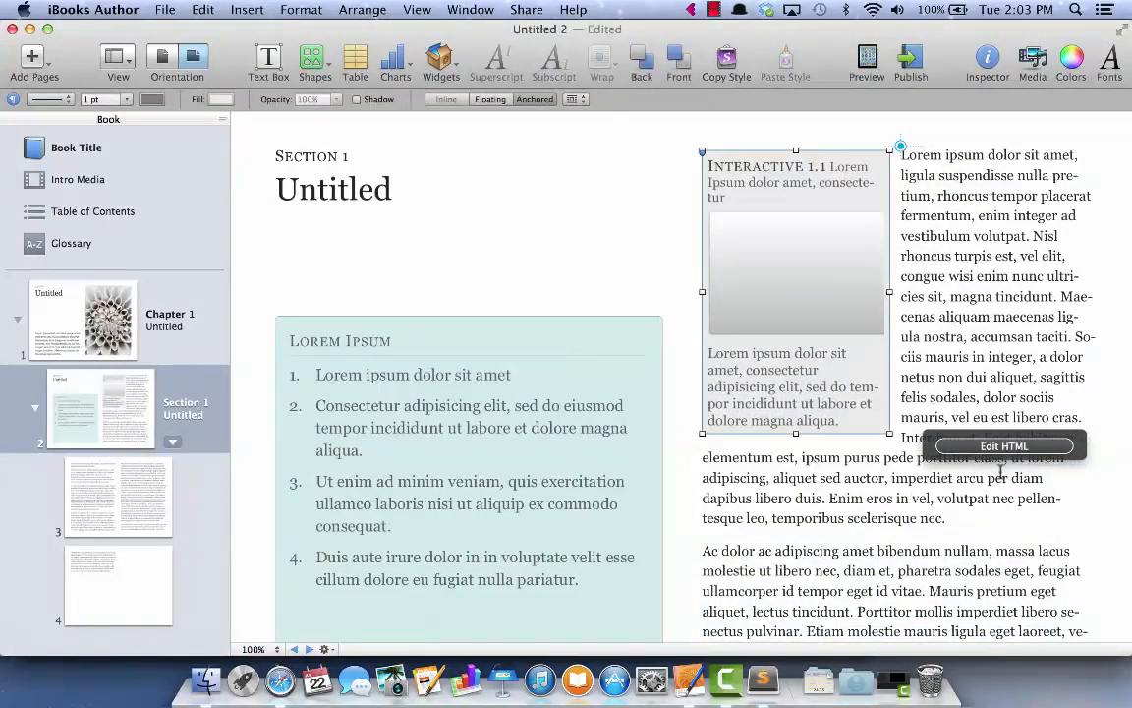
{"action": "left_click", "coordinate": [1023, 448]}
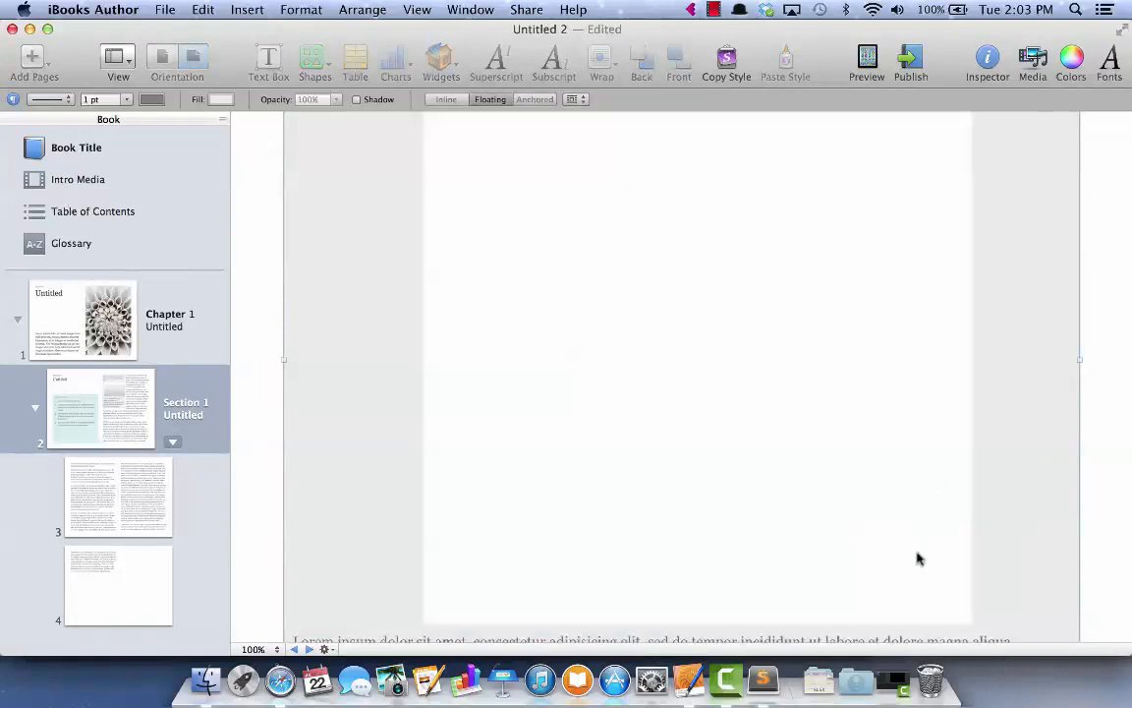
{"action": "scroll", "coordinate": [821, 401], "scroll_direction": "down", "scroll_amount": 10}
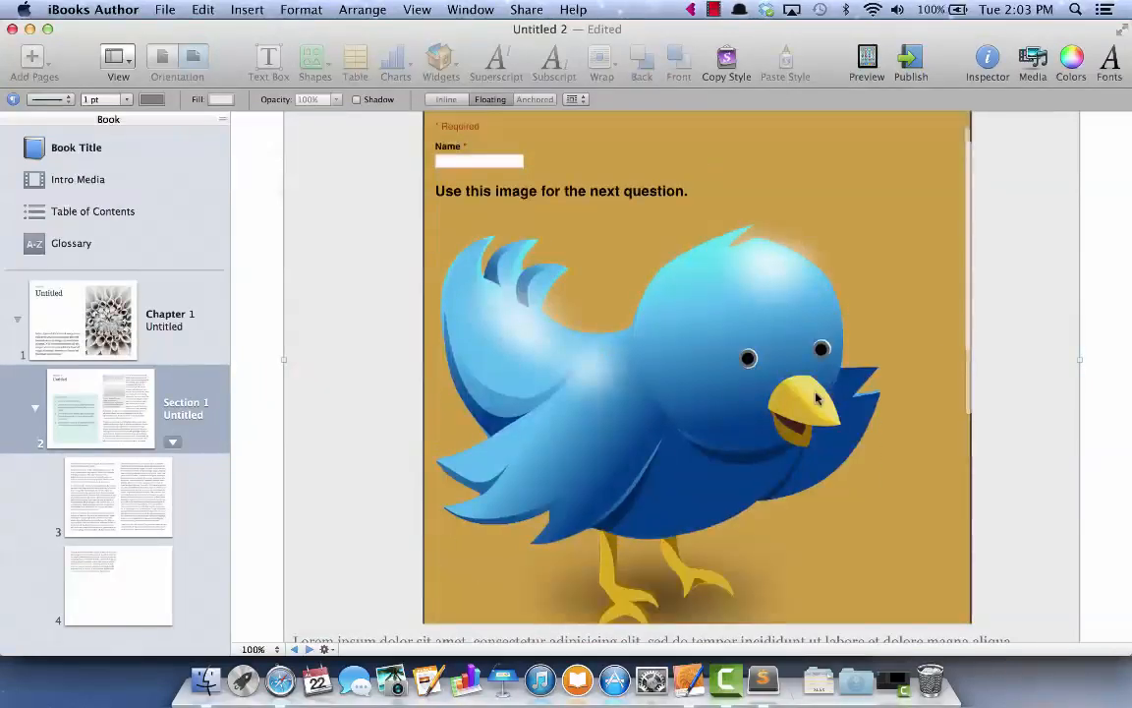